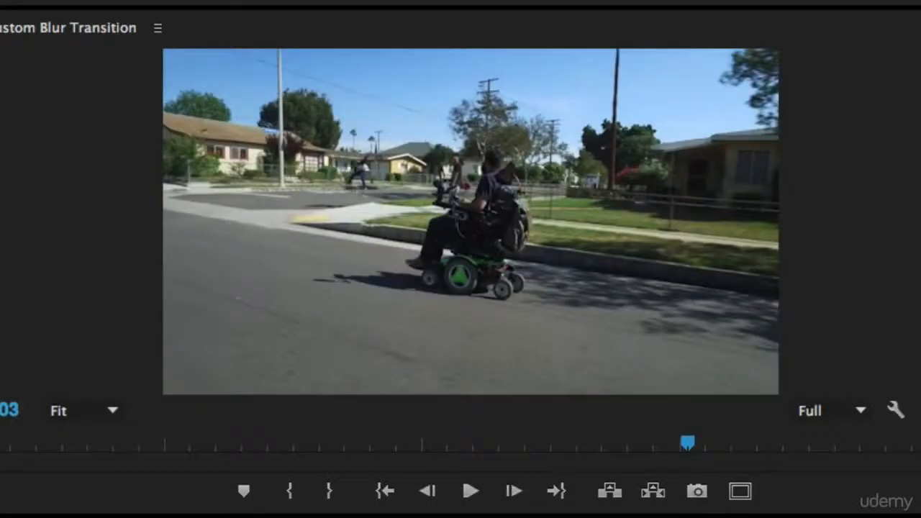
- Play back the finished blur transition examples in the Custom Blur Transition sequence and inspect the first clip's effects
{"action": "key", "text": "space"}
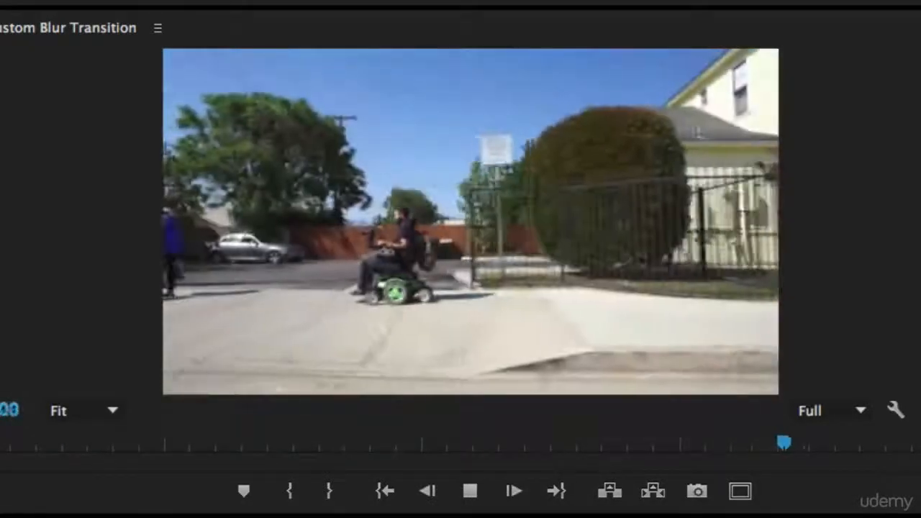
{"action": "key", "text": "space"}
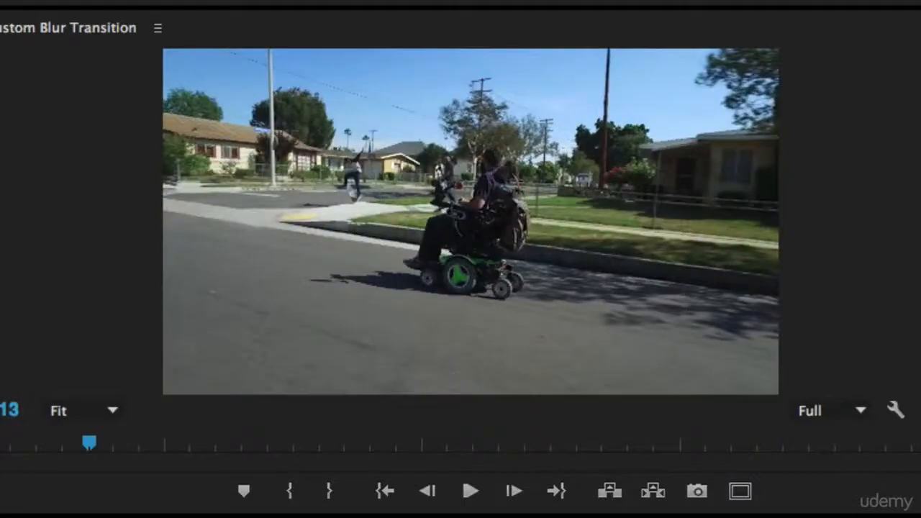
{"action": "key", "text": "space"}
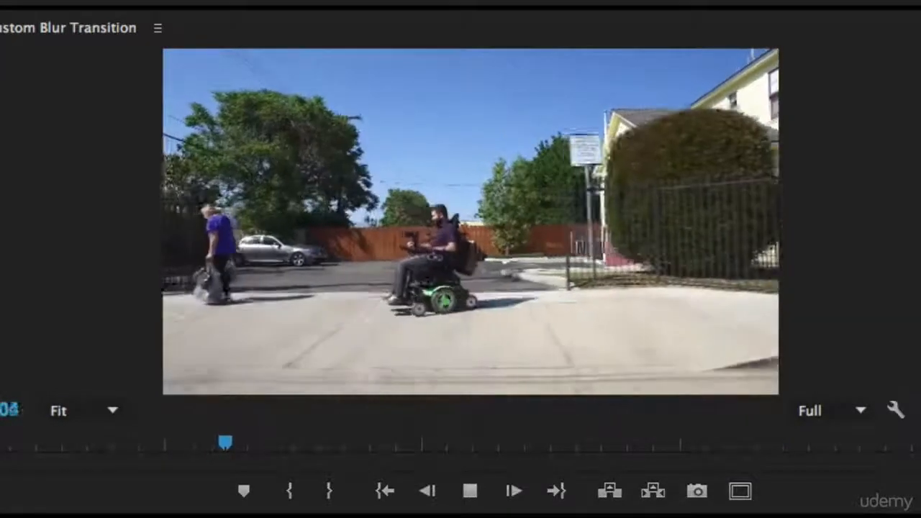
{"action": "key", "text": "space"}
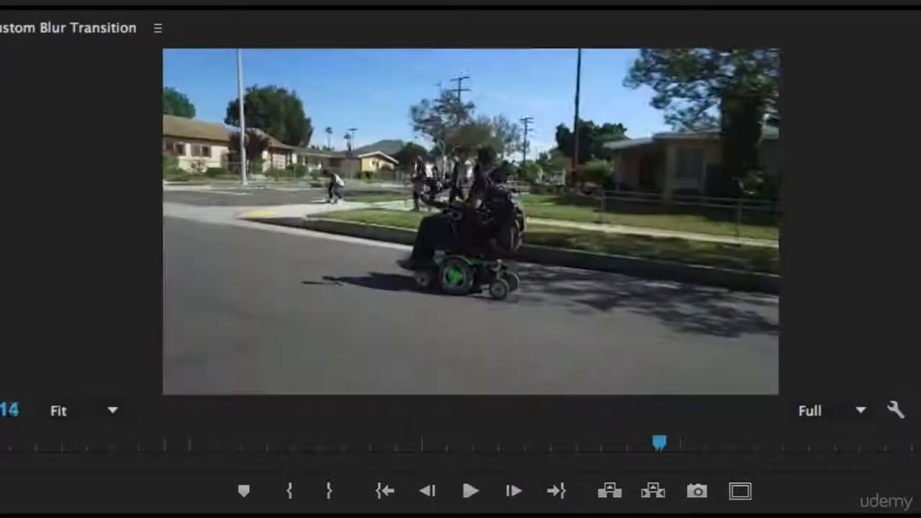
{"action": "key", "text": "space"}
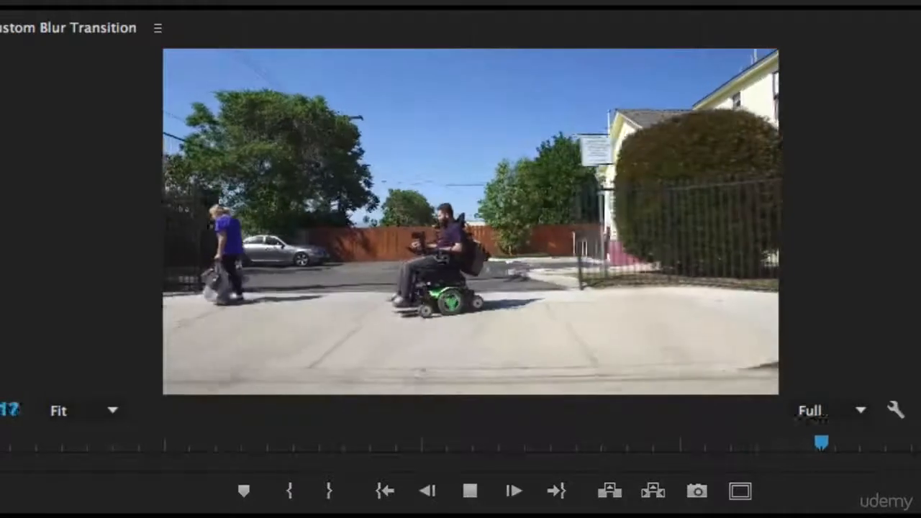
{"action": "key", "text": "space"}
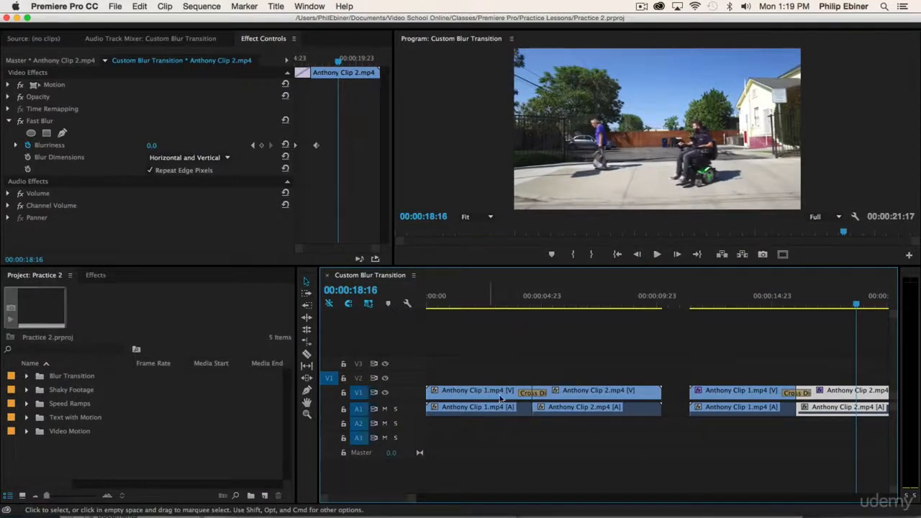
{"action": "left_click", "coordinate": [465, 396]}
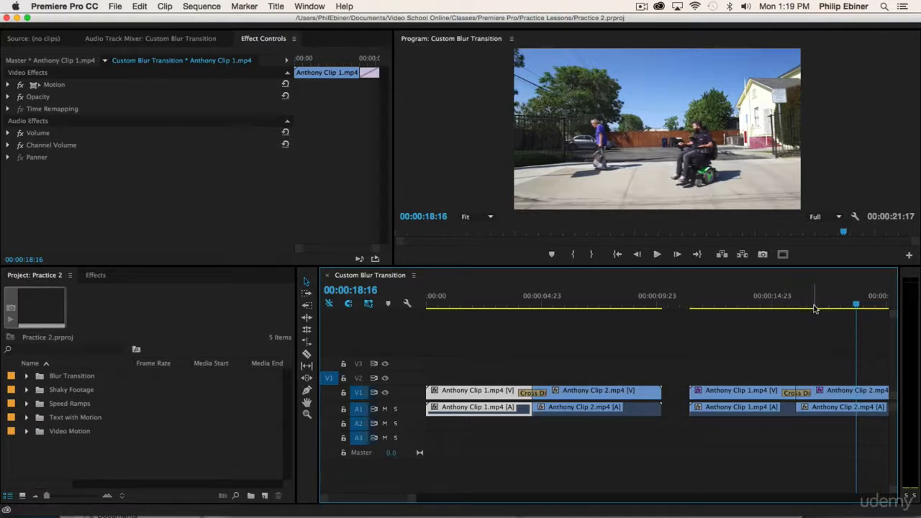
- Create a new sequence from Anthony Clip 1.mp4 in the Blur Transition bin
{"action": "left_click", "coordinate": [26, 376]}
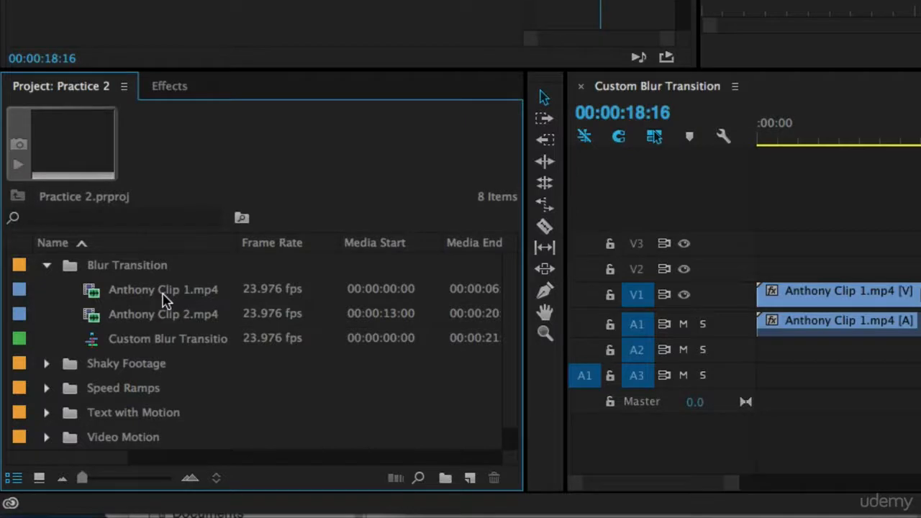
{"action": "left_click", "coordinate": [148, 298]}
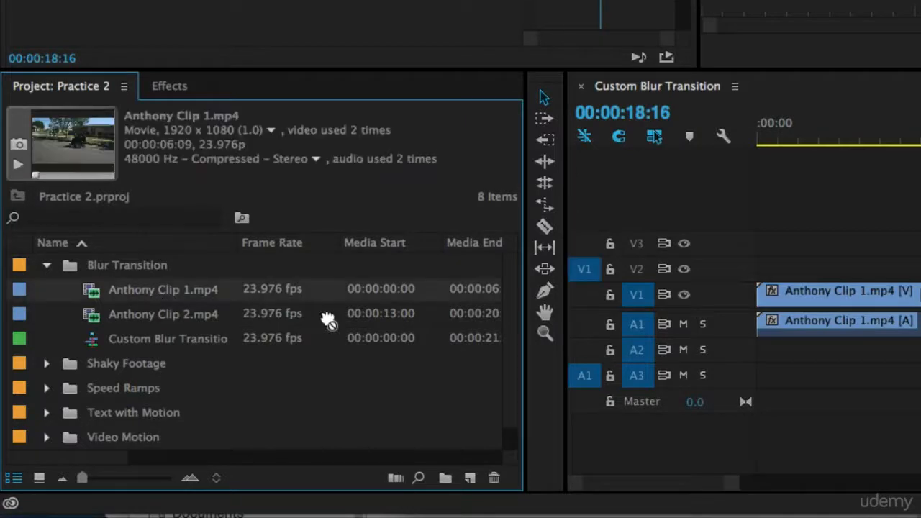
{"action": "left_click_drag", "start_coordinate": [469, 481], "coordinate": [469, 481]}
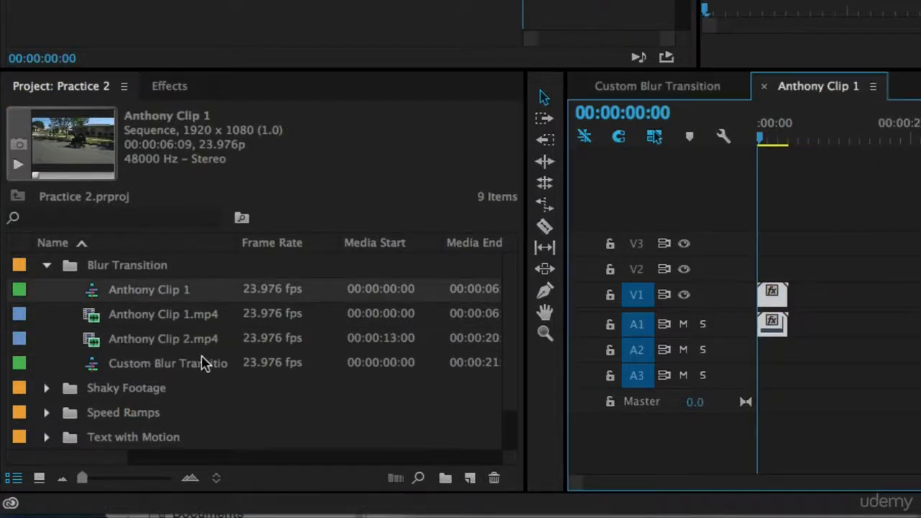
- Add Anthony Clip 2.mp4 directly after the first clip on tracks V1 and A1
{"action": "left_click", "coordinate": [167, 345]}
{"action": "left_click_drag", "start_coordinate": [167, 347], "coordinate": [800, 279]}
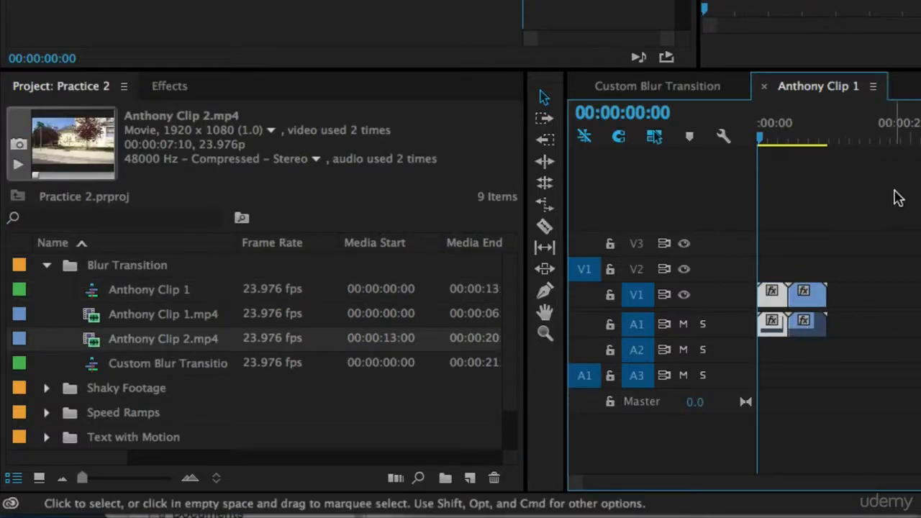
{"action": "left_click", "coordinate": [883, 266]}
{"action": "key", "text": "="}
{"action": "key", "text": "="}
- Play through Anthony Clip 1.mp4 and trim its end to 00:00:04:15
{"action": "key", "text": "space"}
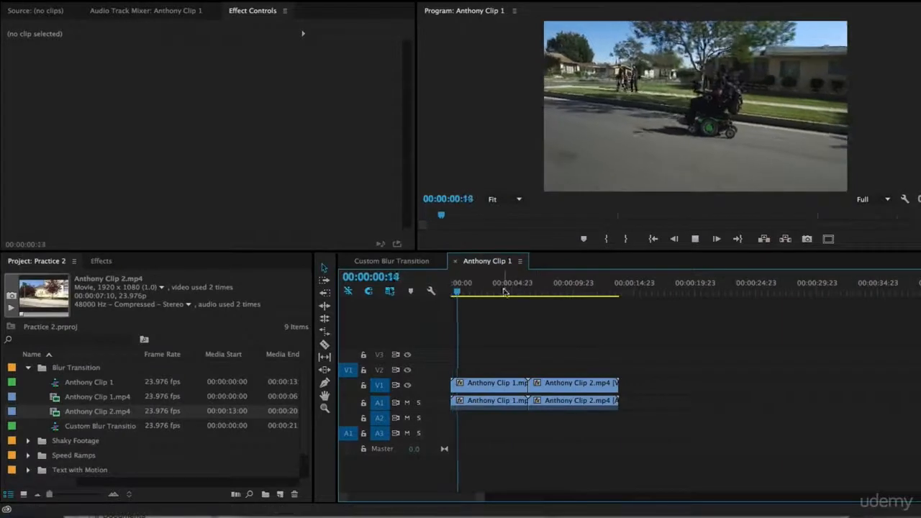
{"action": "key", "text": "="}
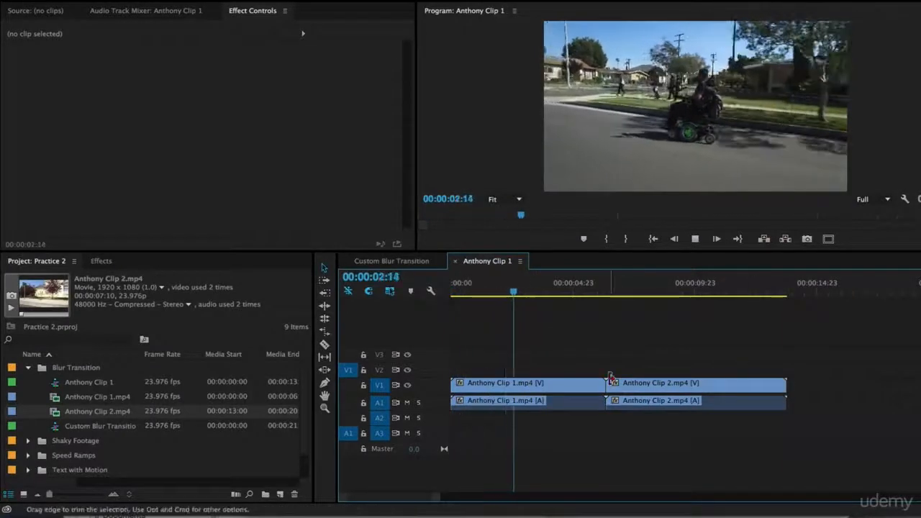
{"action": "left_click", "coordinate": [602, 387]}
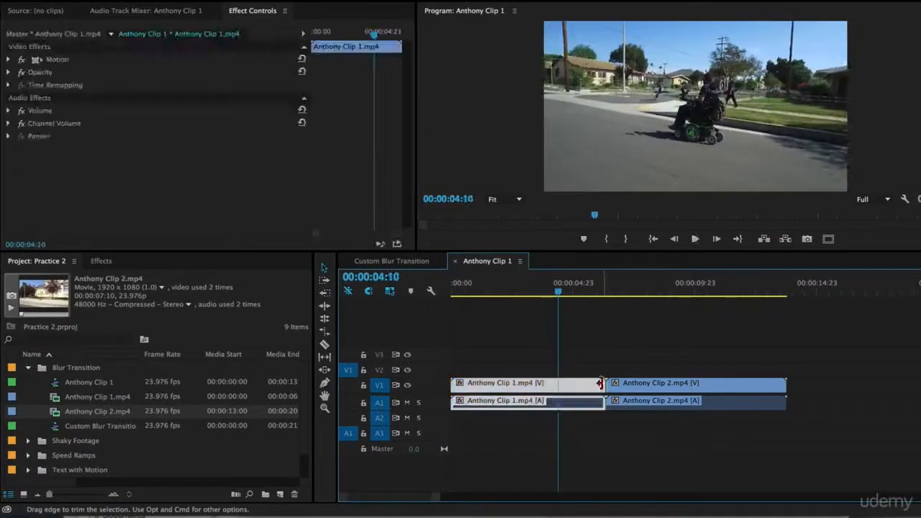
{"action": "left_click_drag", "start_coordinate": [598, 386], "coordinate": [580, 384]}
{"action": "left_click_drag", "start_coordinate": [555, 292], "coordinate": [518, 292]}
{"action": "key", "text": "space"}
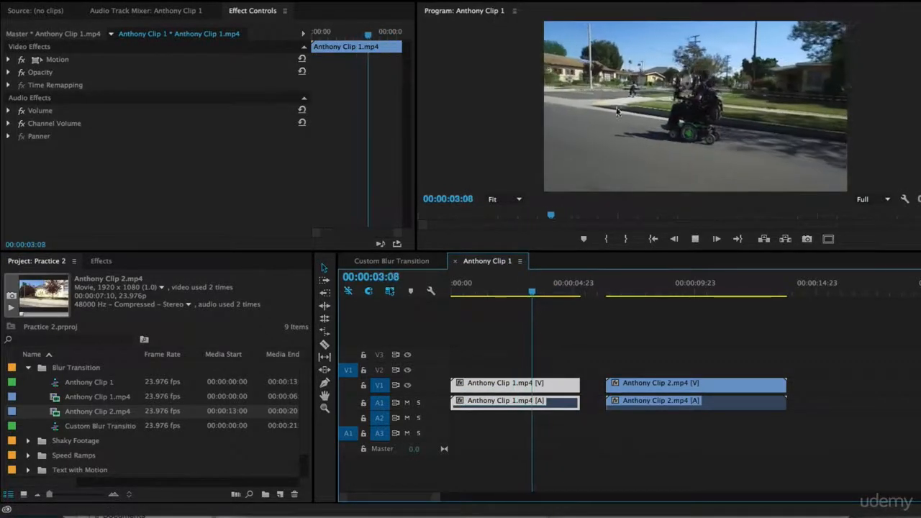
{"action": "key", "text": "space"}
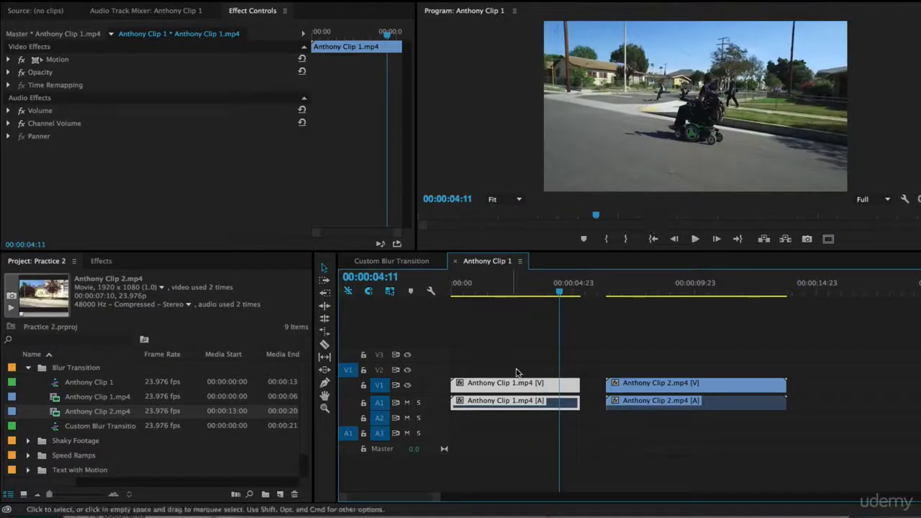
{"action": "left_click", "coordinate": [557, 293]}
{"action": "left_click_drag", "start_coordinate": [558, 293], "coordinate": [565, 294]}
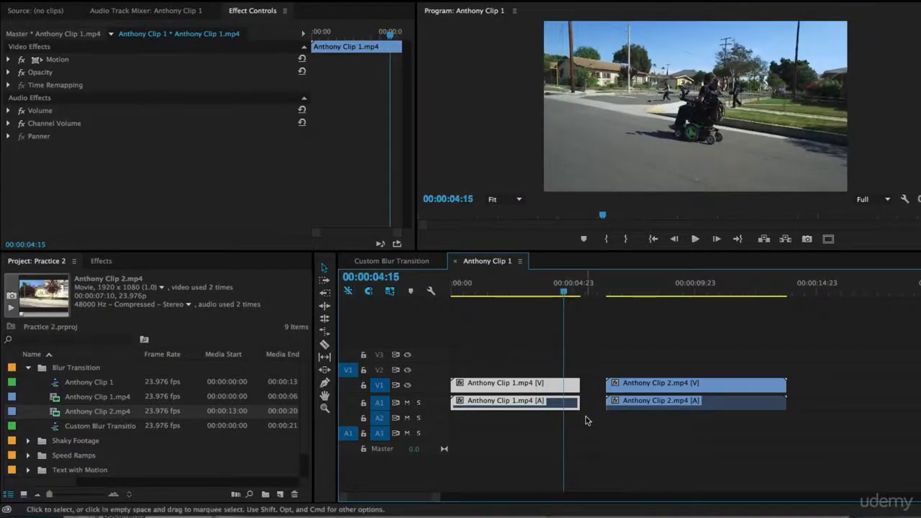
{"action": "left_click_drag", "start_coordinate": [581, 384], "coordinate": [568, 386]}
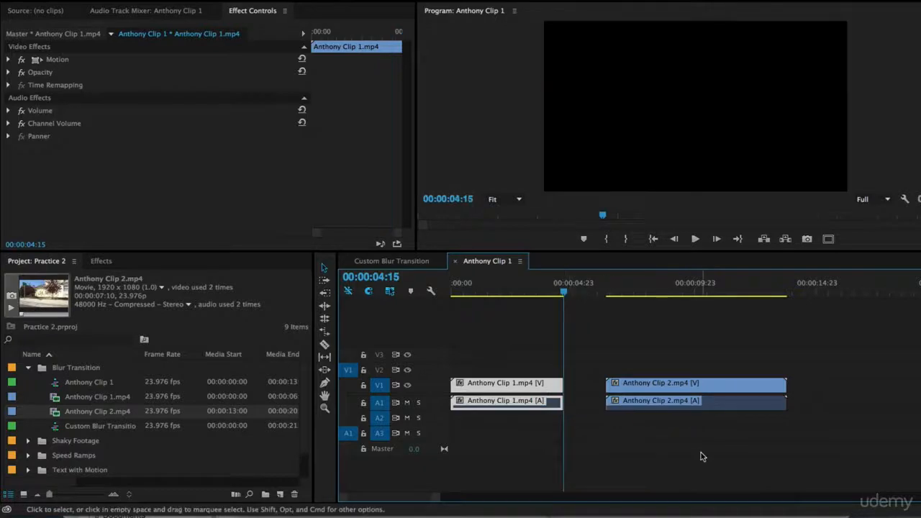
- Trim the beginning of Anthony Clip 2.mp4 and move it up against the end of the first clip
{"action": "left_click", "coordinate": [609, 291]}
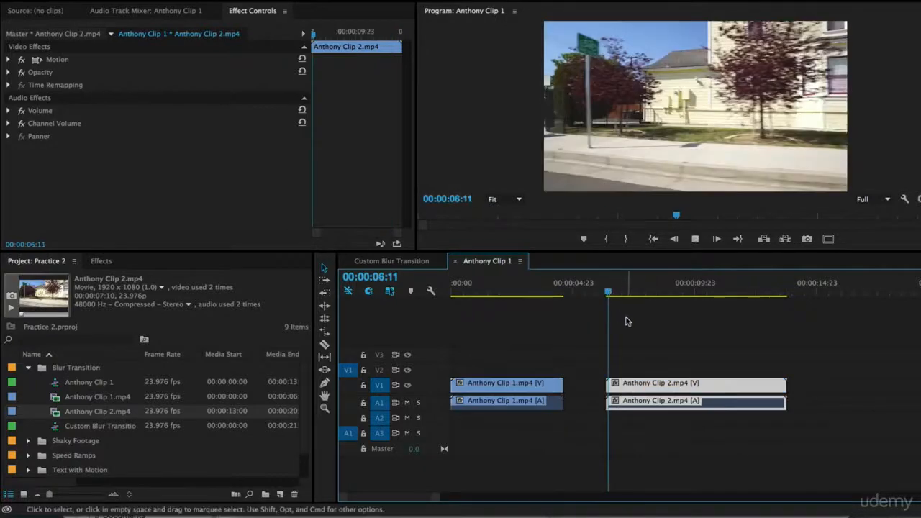
{"action": "key", "text": "space"}
{"action": "key", "text": "space"}
{"action": "mouse_move", "coordinate": [657, 292]}
{"action": "left_mouse_down"}
{"action": "mouse_move", "coordinate": [703, 290]}
{"action": "mouse_move", "coordinate": [665, 291]}
{"action": "left_mouse_up"}
{"action": "left_click_drag", "start_coordinate": [608, 382], "coordinate": [586, 387]}
- Play across the cut between the two clips to check the edit
{"action": "left_click", "coordinate": [531, 290]}
{"action": "key", "text": "space"}
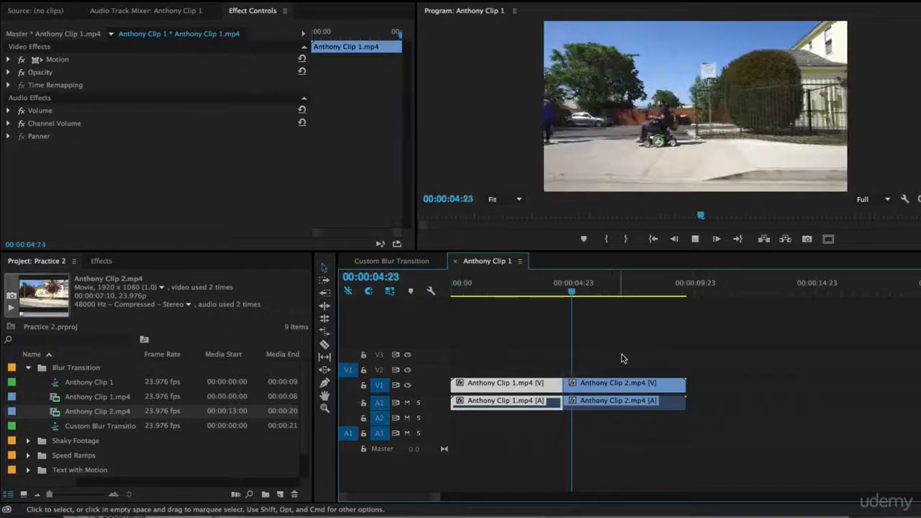
{"action": "key", "text": "space"}
{"action": "left_click", "coordinate": [523, 291]}
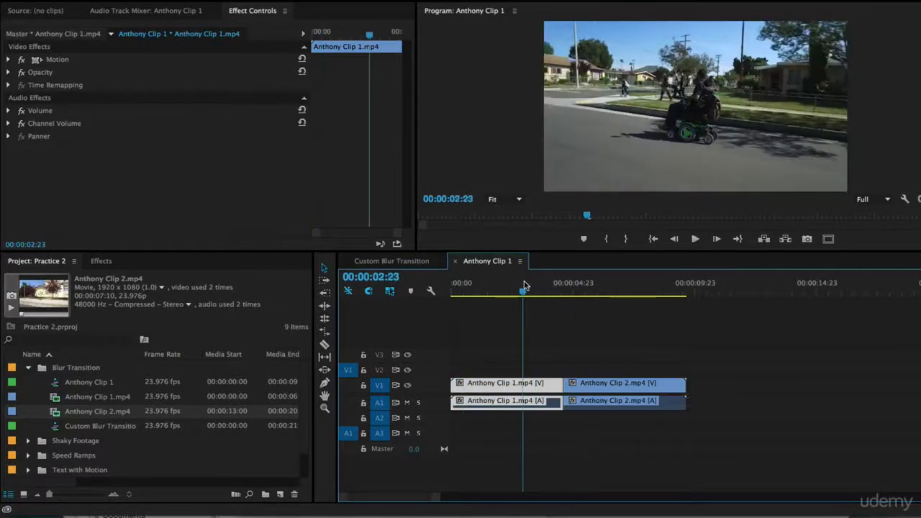
- Search the effects for "fast blur" and apply Fast Blur to both Anthony Clip 1.mp4 and Anthony Clip 2.mp4
{"action": "left_click", "coordinate": [101, 262]}
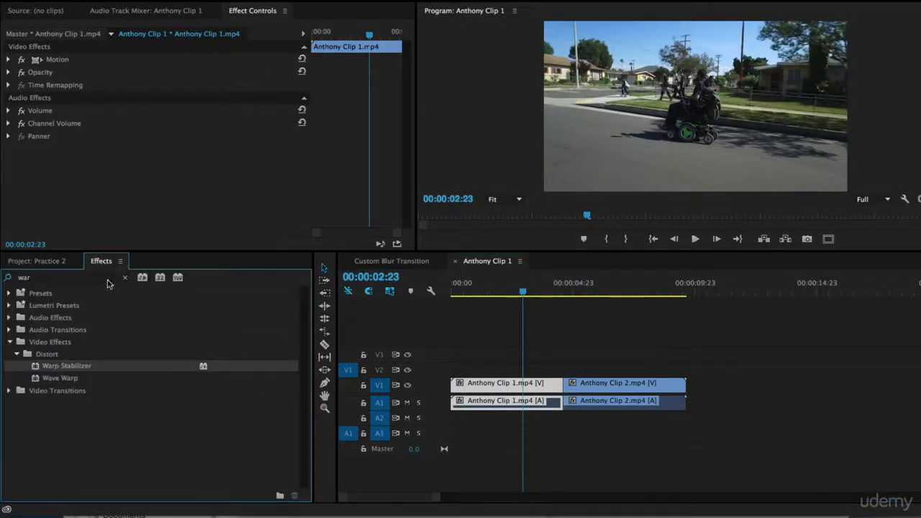
{"action": "left_click", "coordinate": [128, 278]}
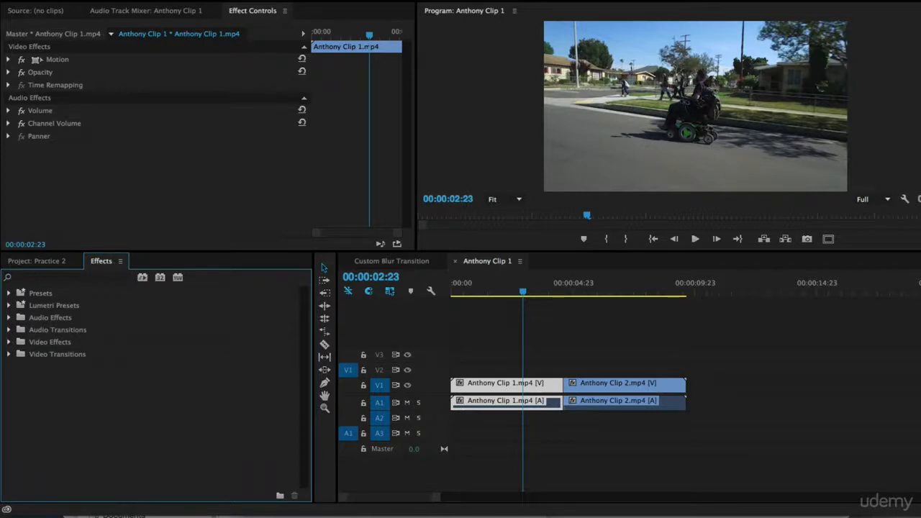
{"action": "left_click", "coordinate": [344, 2]}
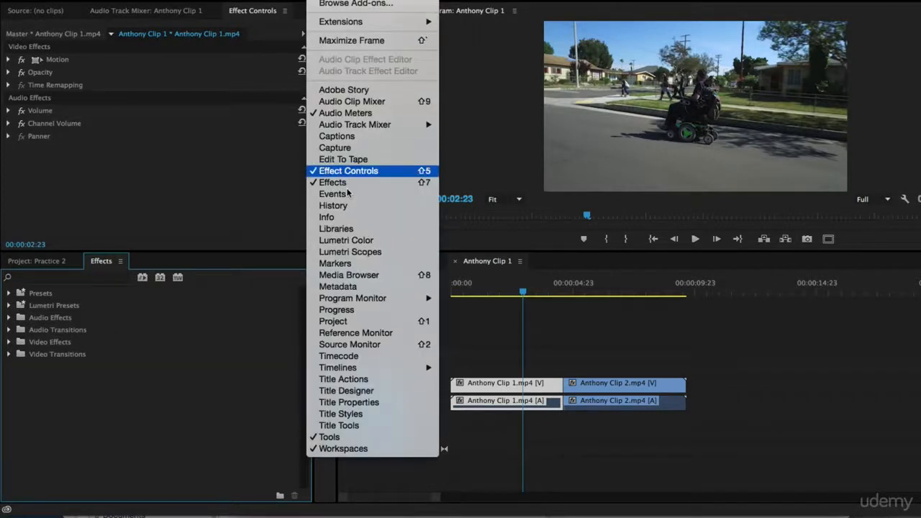
{"action": "left_click", "coordinate": [55, 285]}
{"action": "left_click", "coordinate": [30, 278]}
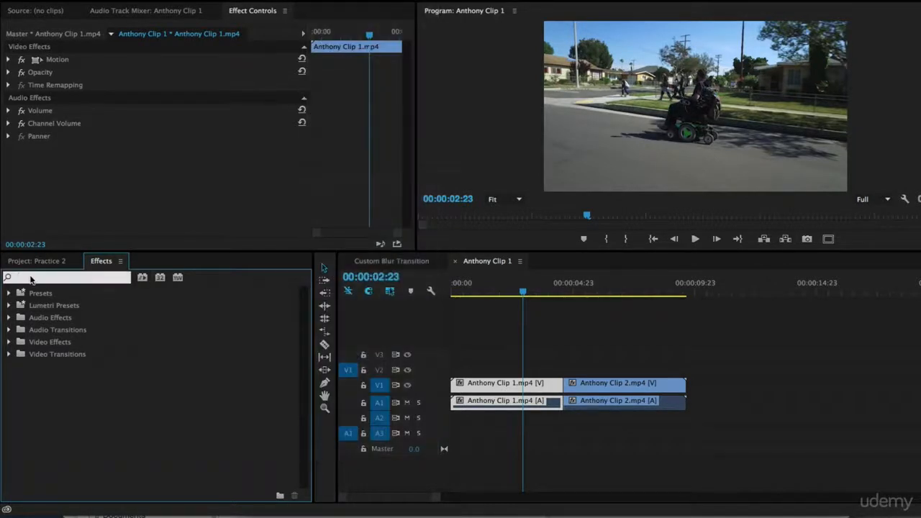
{"action": "type", "text": "fast blur"}
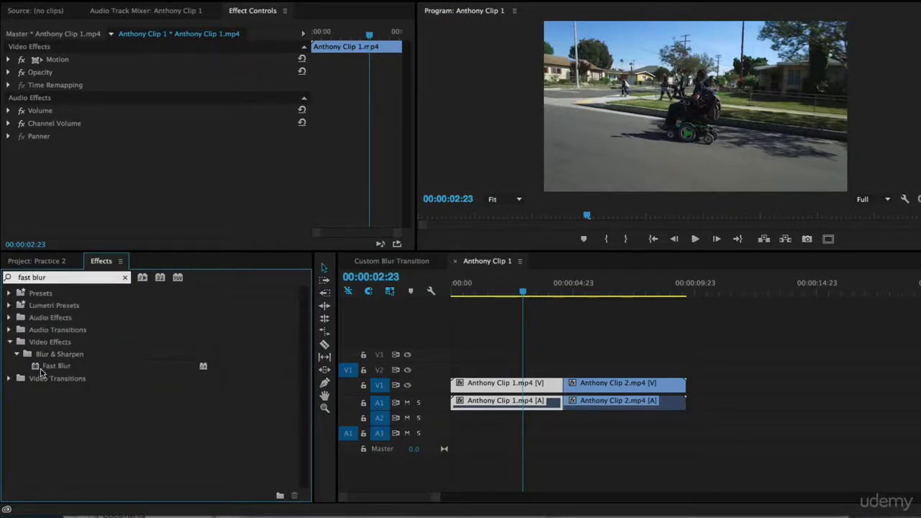
{"action": "left_click_drag", "start_coordinate": [54, 368], "coordinate": [542, 384]}
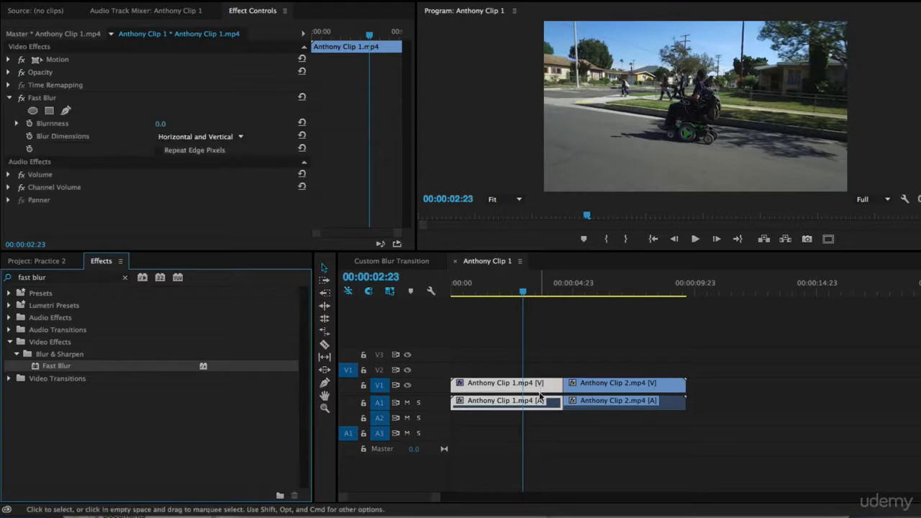
{"action": "left_click_drag", "start_coordinate": [67, 367], "coordinate": [632, 392]}
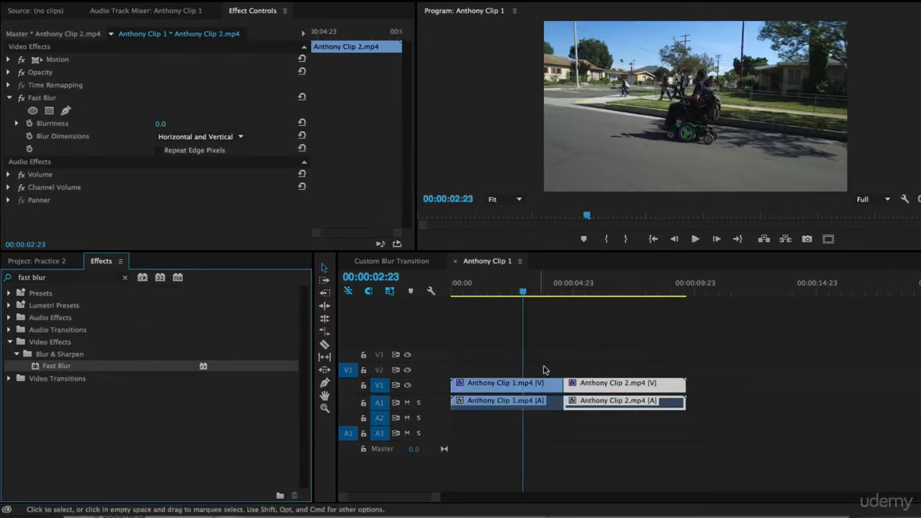
- Try a Fast Blur Blurriness of 100 on Anthony Clip 1.mp4 and reset it to 0
{"action": "mouse_move", "coordinate": [535, 287]}
{"action": "left_mouse_down"}
{"action": "mouse_move", "coordinate": [495, 288]}
{"action": "mouse_move", "coordinate": [526, 287]}
{"action": "mouse_move", "coordinate": [517, 289]}
{"action": "left_mouse_up"}
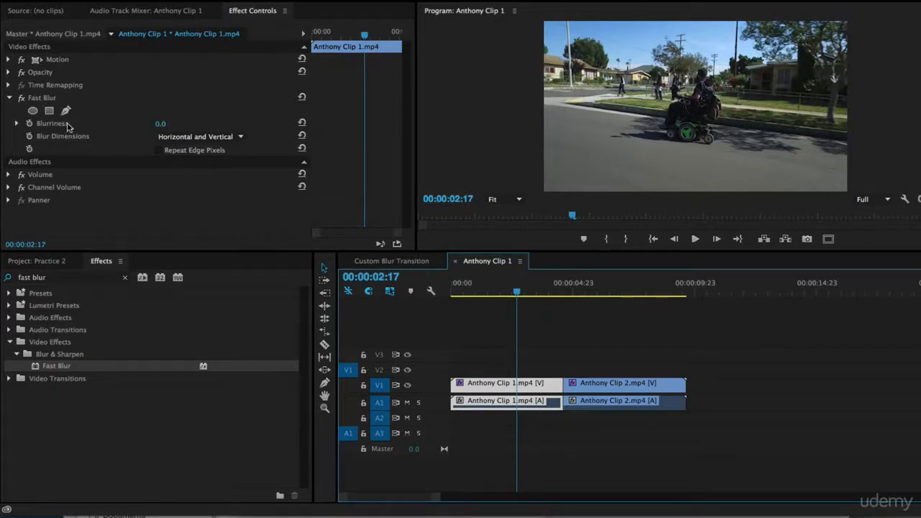
{"action": "left_click", "coordinate": [163, 124]}
{"action": "type", "text": "100"}
{"action": "key", "text": "Return"}
{"action": "left_click_drag", "start_coordinate": [164, 124], "coordinate": [186, 124]}
{"action": "left_click", "coordinate": [165, 124]}
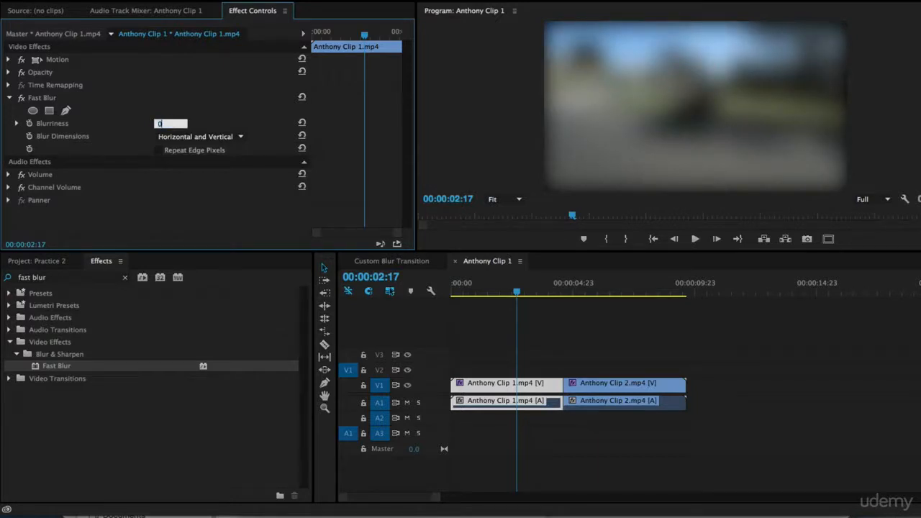
{"action": "type", "text": "0"}
{"action": "key", "text": "Return"}
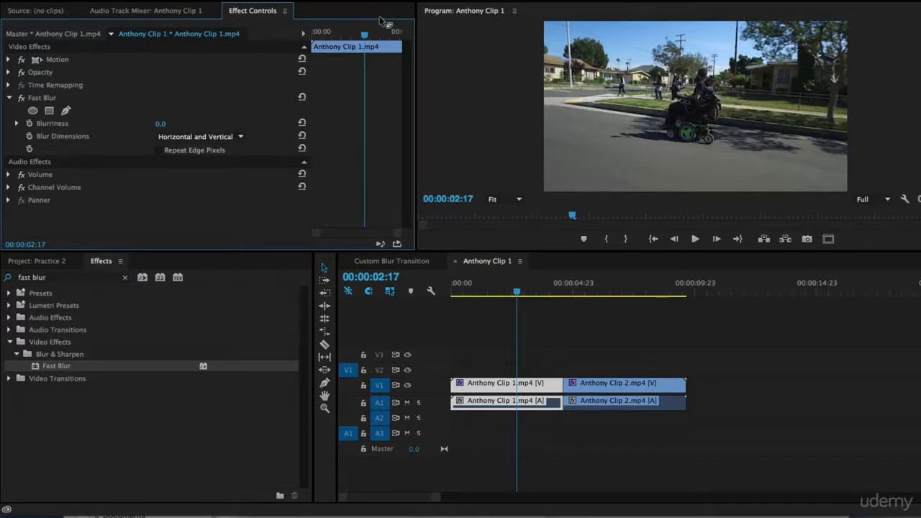
- Start a Blurriness keyframe animation on Anthony Clip 1.mp4 with a value of 0 at 00:00:02:11
{"action": "mouse_move", "coordinate": [365, 35]}
{"action": "left_mouse_down"}
{"action": "mouse_move", "coordinate": [376, 35]}
{"action": "mouse_move", "coordinate": [346, 38]}
{"action": "mouse_move", "coordinate": [373, 37]}
{"action": "mouse_move", "coordinate": [361, 37]}
{"action": "left_mouse_up"}
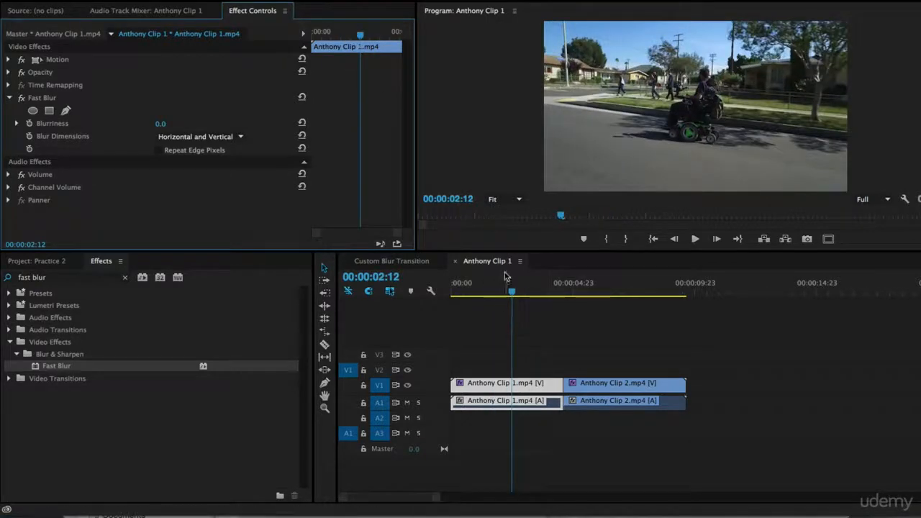
{"action": "left_click", "coordinate": [546, 288]}
{"action": "left_click_drag", "start_coordinate": [549, 292], "coordinate": [511, 292]}
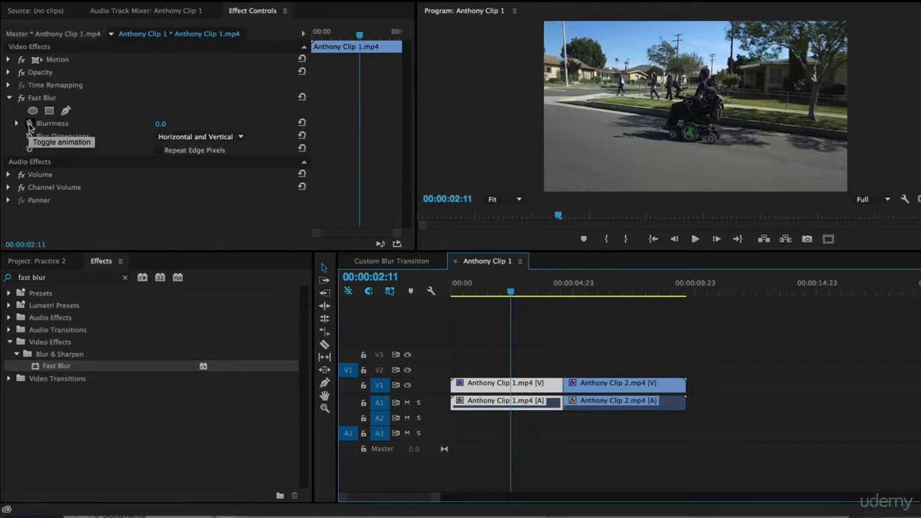
{"action": "left_click", "coordinate": [29, 124]}
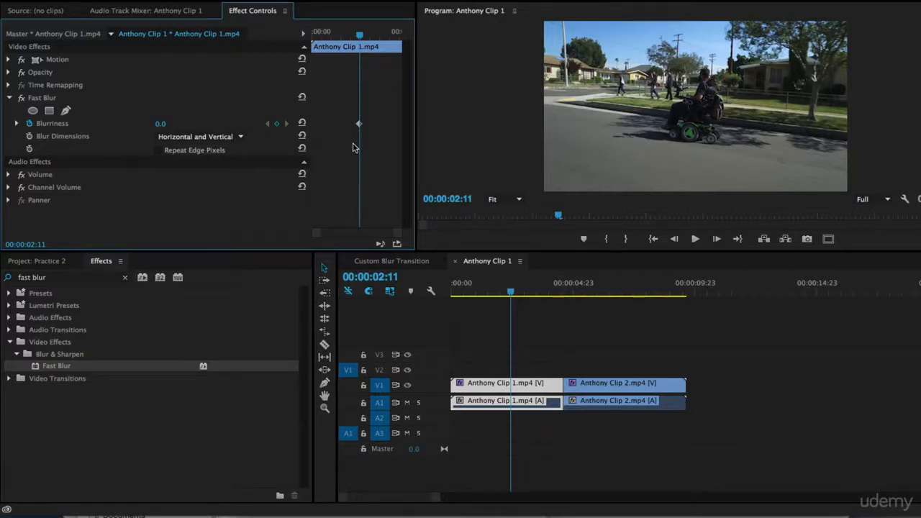
- Add a Fast Blur Blurriness keyframe of 50 on Anthony Clip 1.mp4 at 00:00:03:02
{"action": "key", "text": "shift+Right"}
{"action": "key", "text": "shift+Right"}
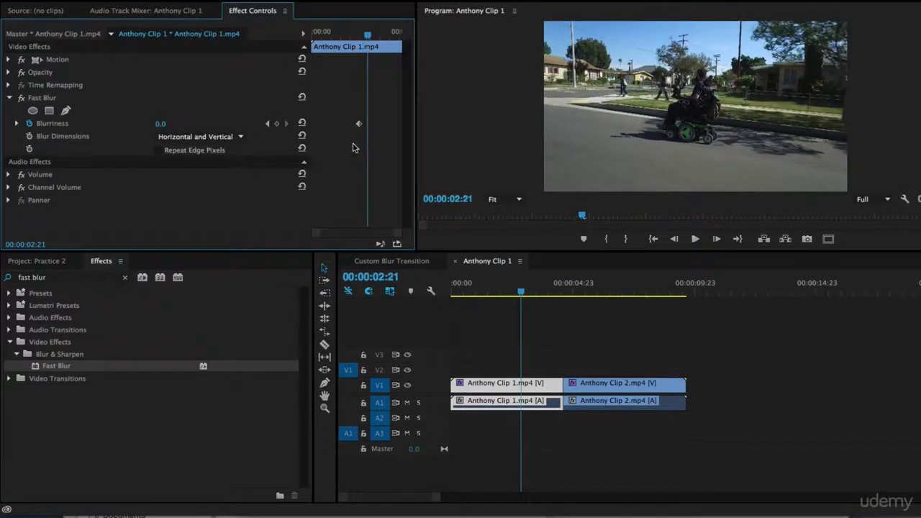
{"action": "key", "text": "shift+Right"}
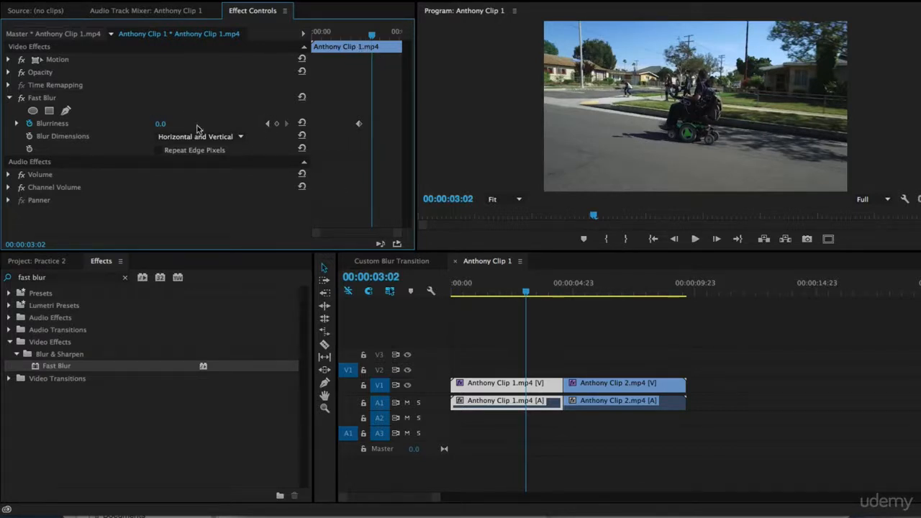
{"action": "left_click", "coordinate": [166, 124]}
{"action": "type", "text": "50"}
{"action": "key", "text": "Return"}
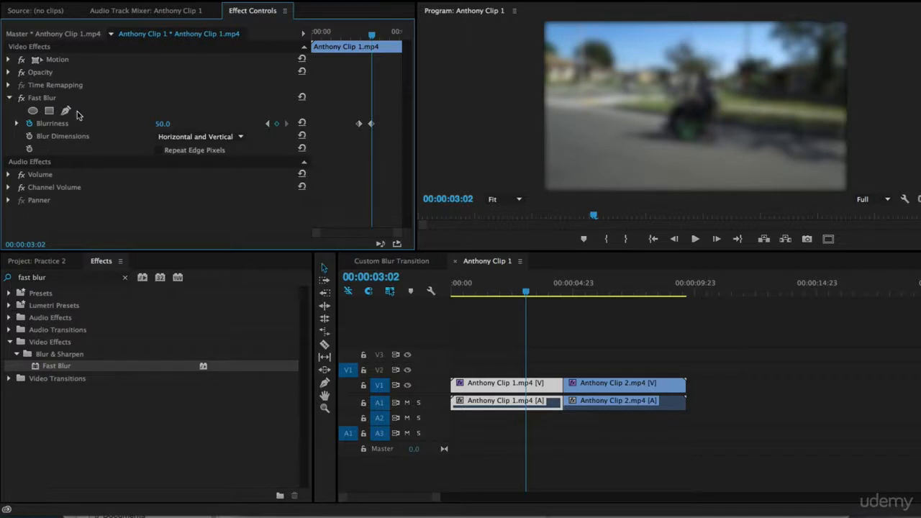
- Compare the Fast Blur edges with and without Repeat Edge Pixels and leave the option on for Anthony Clip 1.mp4
{"action": "left_click", "coordinate": [158, 150]}
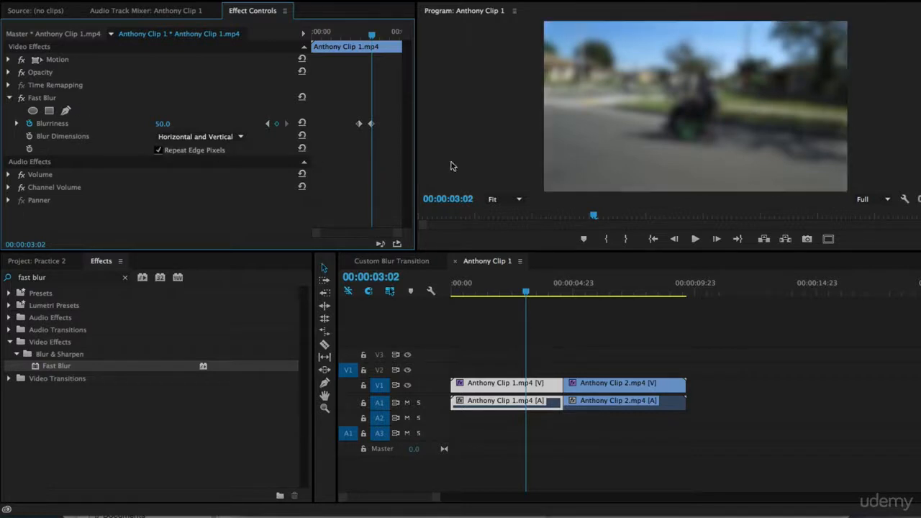
{"action": "left_click", "coordinate": [158, 151]}
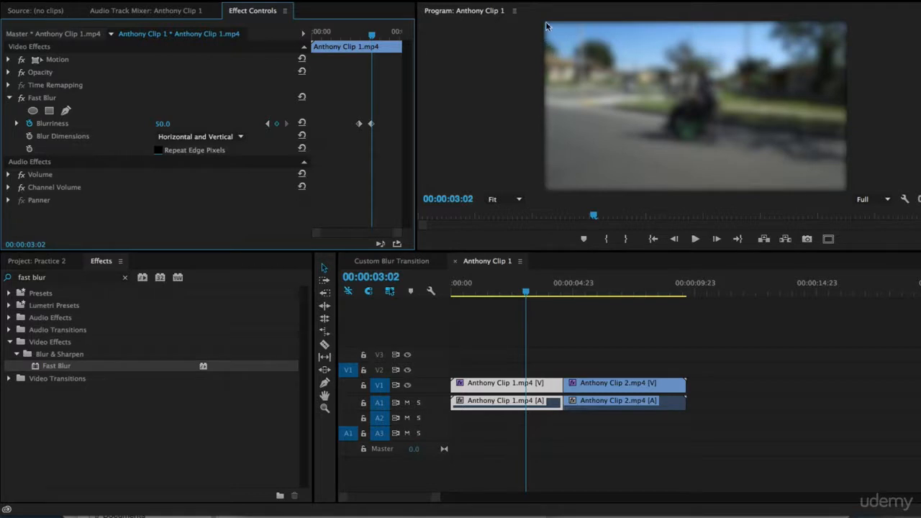
{"action": "left_click", "coordinate": [158, 150]}
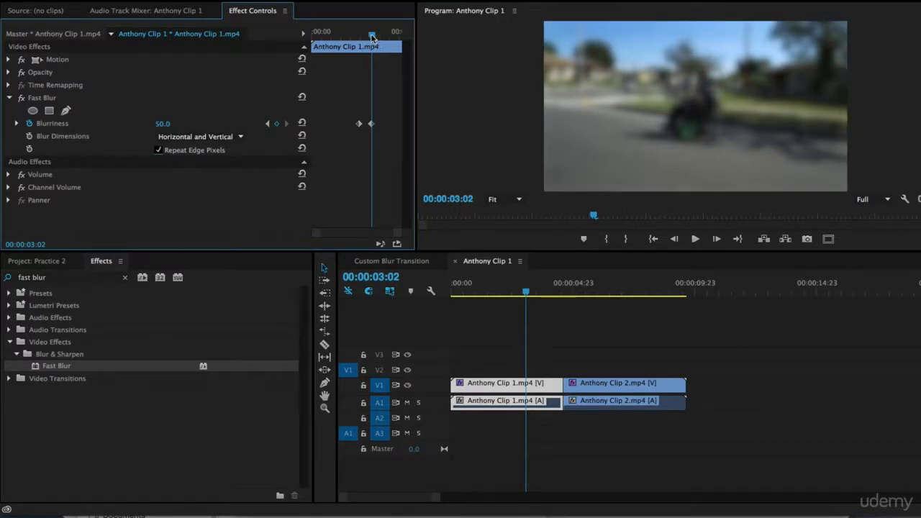
- Scrub and play through the Blurriness keyframes of Anthony Clip 1.mp4 to preview the blur animation
{"action": "left_click_drag", "start_coordinate": [373, 36], "coordinate": [353, 35]}
{"action": "left_click_drag", "start_coordinate": [504, 291], "coordinate": [501, 291]}
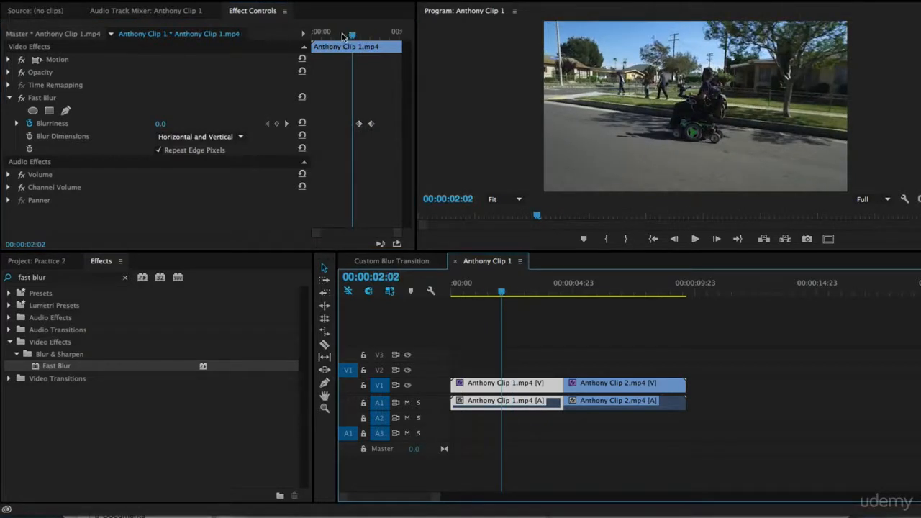
{"action": "left_click_drag", "start_coordinate": [352, 36], "coordinate": [358, 54]}
{"action": "key", "text": "space"}
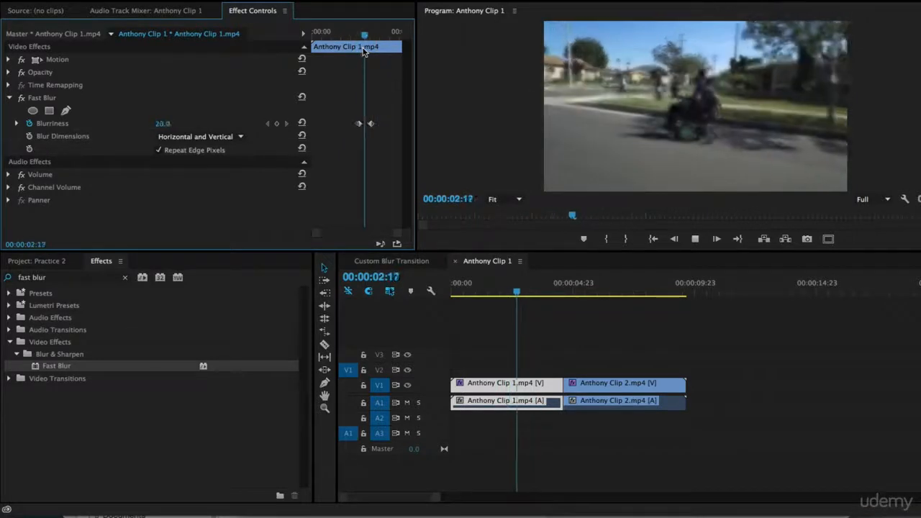
{"action": "key", "text": "space"}
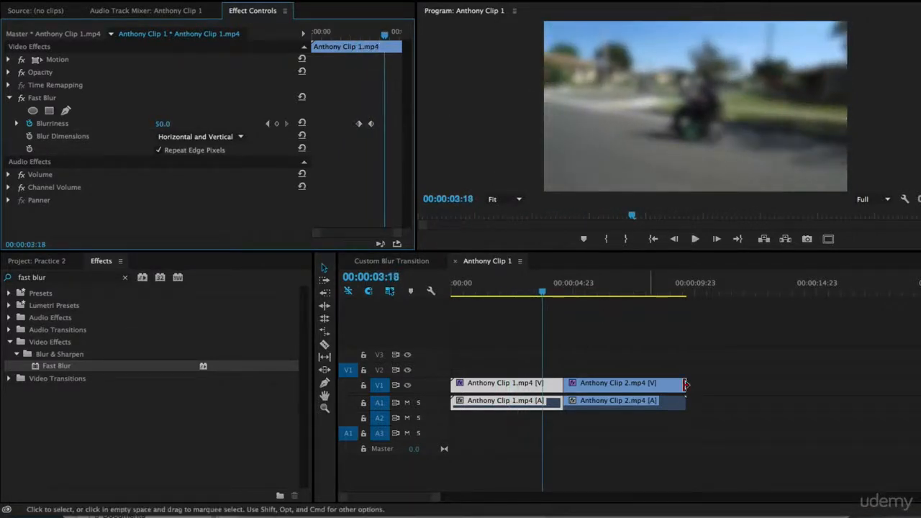
{"action": "left_click_drag", "start_coordinate": [569, 291], "coordinate": [510, 291]}
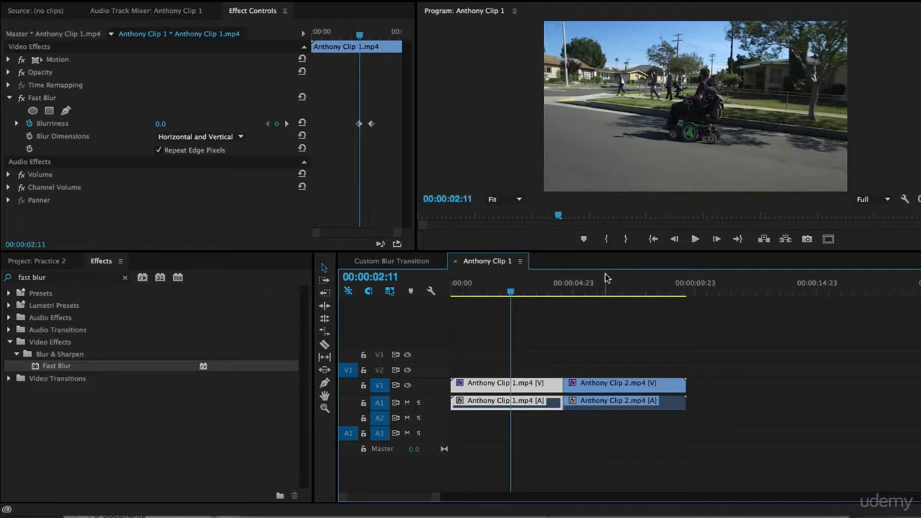
- Start a Blurriness keyframe animation near the start of Anthony Clip 2.mp4 with a value of 50 at 00:00:04:17
{"action": "left_click", "coordinate": [573, 290]}
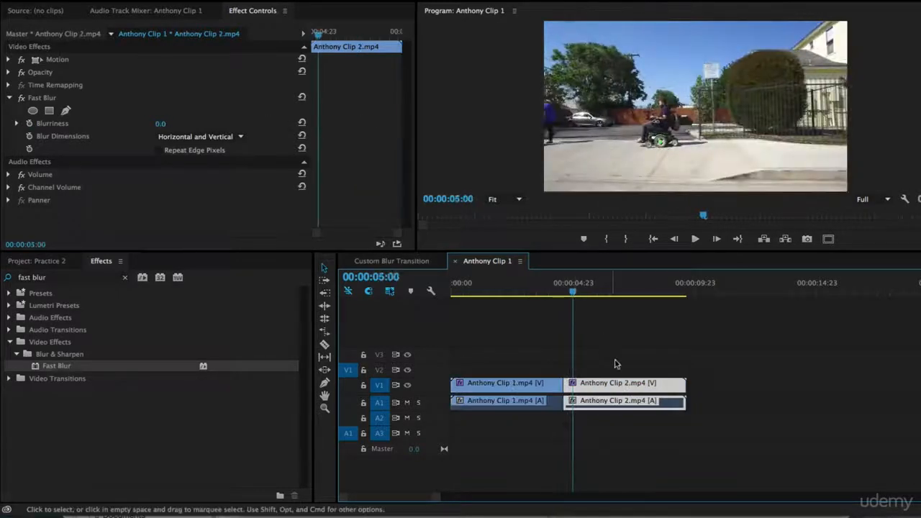
{"action": "left_click", "coordinate": [643, 337]}
{"action": "left_click", "coordinate": [608, 384]}
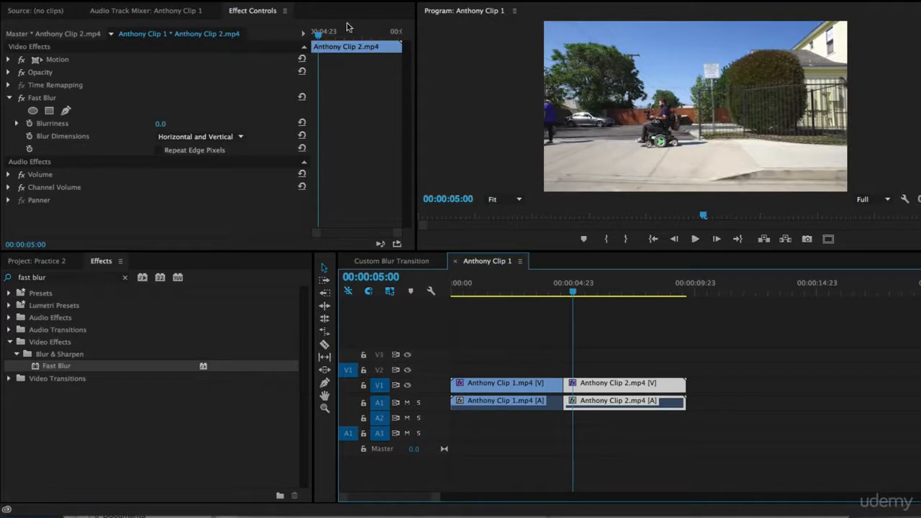
{"action": "left_click_drag", "start_coordinate": [319, 34], "coordinate": [313, 36]}
{"action": "left_click", "coordinate": [162, 123]}
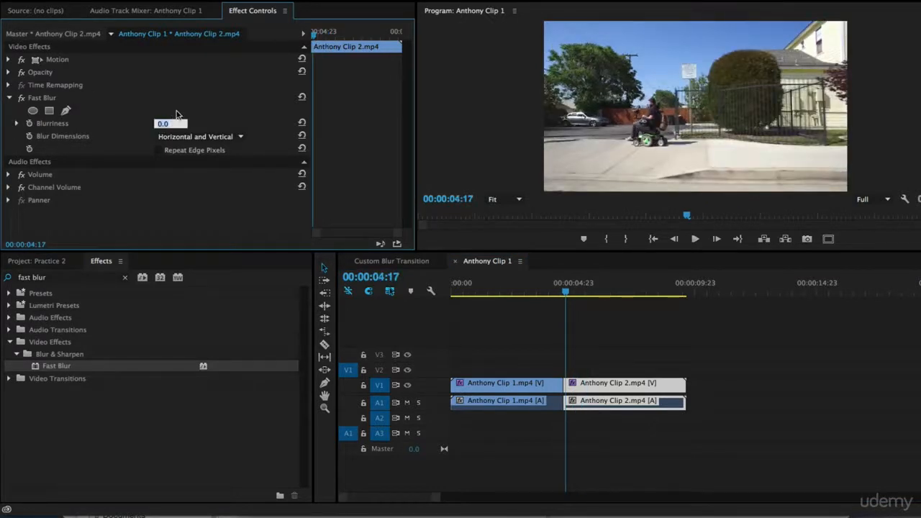
{"action": "type", "text": "50"}
{"action": "key", "text": "Return"}
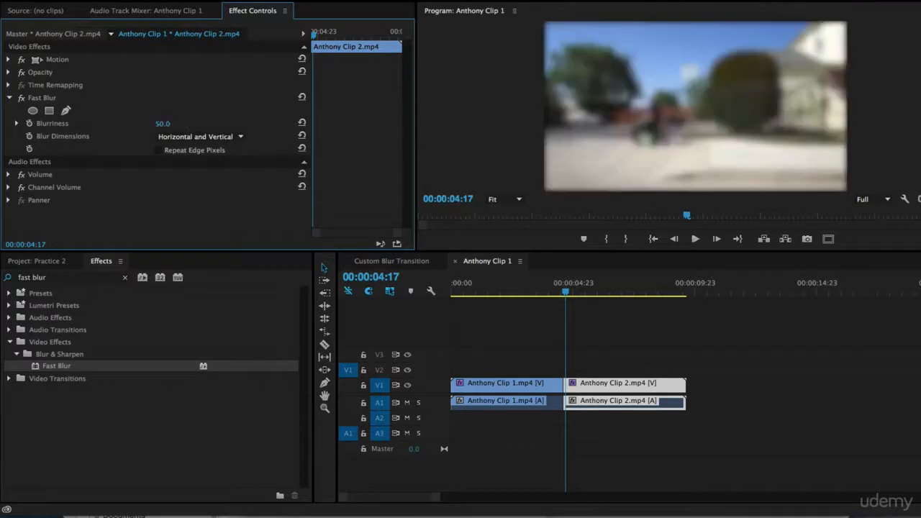
{"action": "left_click", "coordinate": [29, 123]}
- Add a Blurriness keyframe of 0 on Anthony Clip 2.mp4 at 00:00:05:08
{"action": "key", "text": "shift+Right"}
{"action": "key", "text": "shift+Right"}
{"action": "key", "text": "shift+Right"}
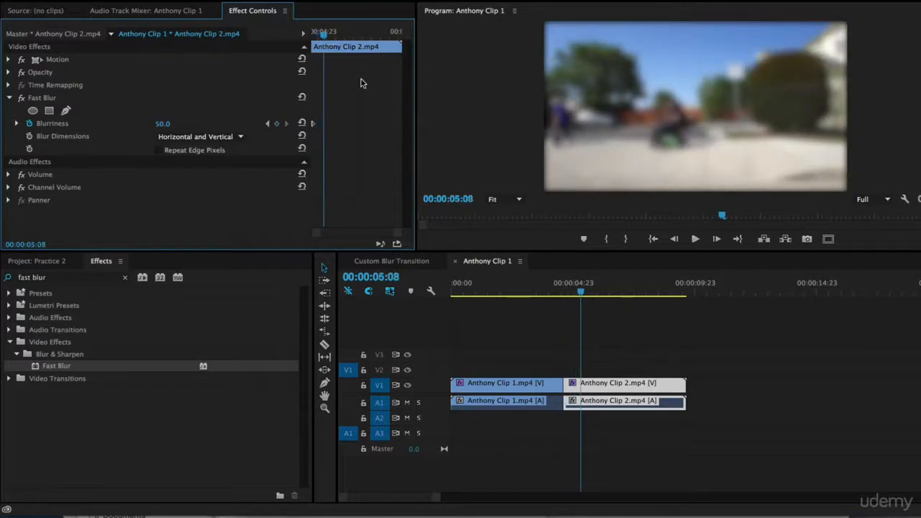
{"action": "left_click", "coordinate": [165, 124]}
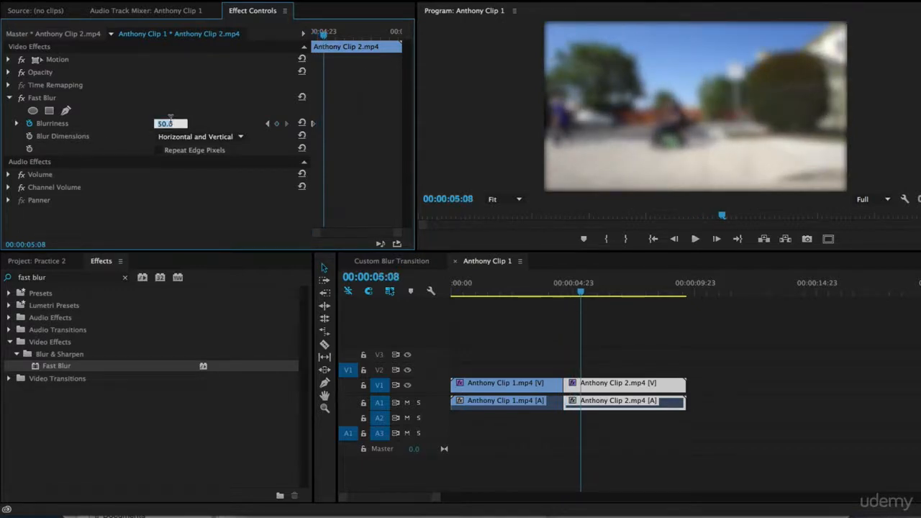
{"action": "key", "text": "Return"}
- Turn on Repeat Edge Pixels for the Fast Blur on Anthony Clip 2.mp4 and play the clip to check it
{"action": "left_click_drag", "start_coordinate": [323, 33], "coordinate": [312, 34]}
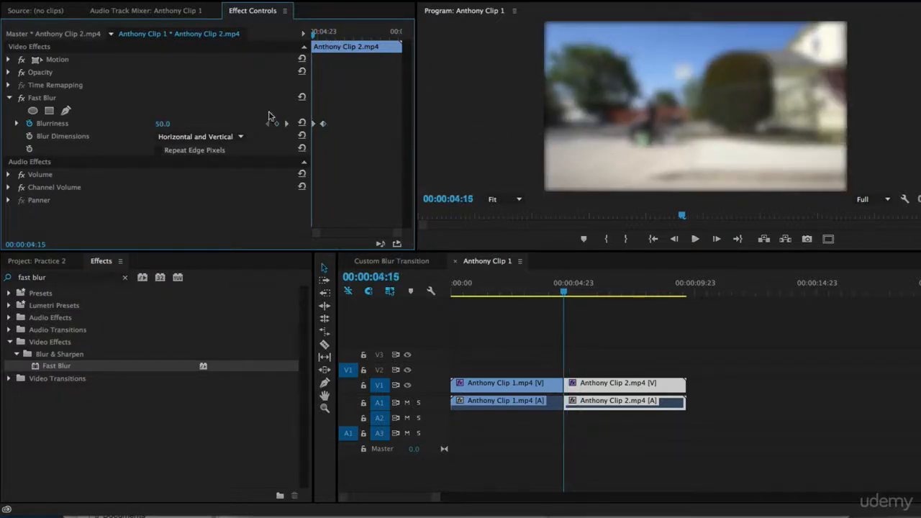
{"action": "left_click", "coordinate": [159, 151]}
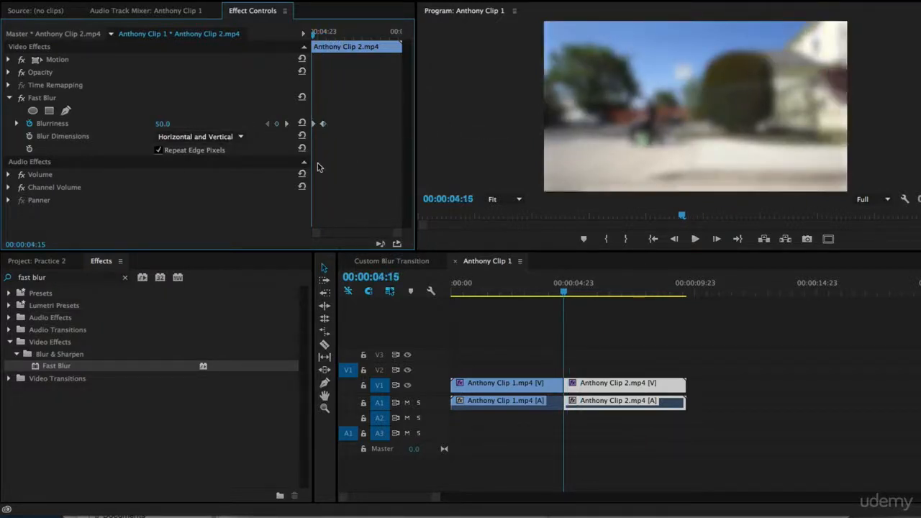
{"action": "key", "text": "ctrl+z"}
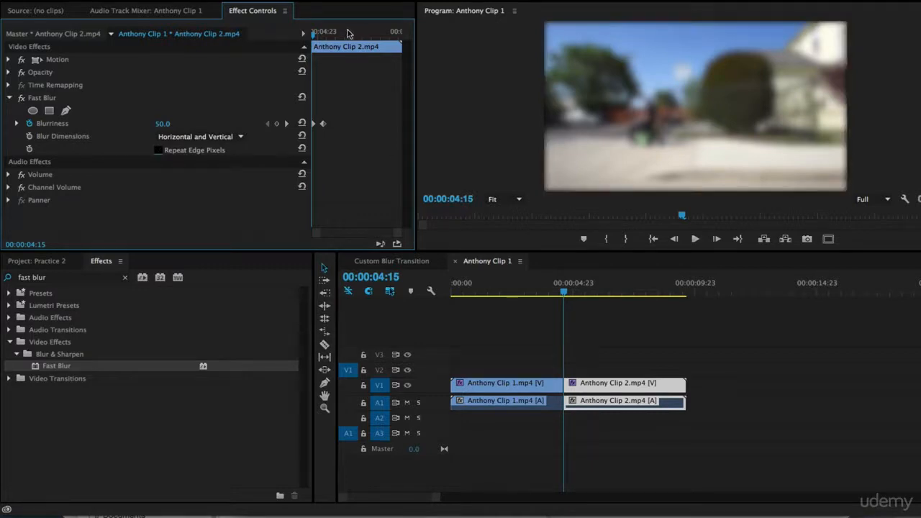
{"action": "key", "text": "ctrl+shift+z"}
{"action": "key", "text": "space"}
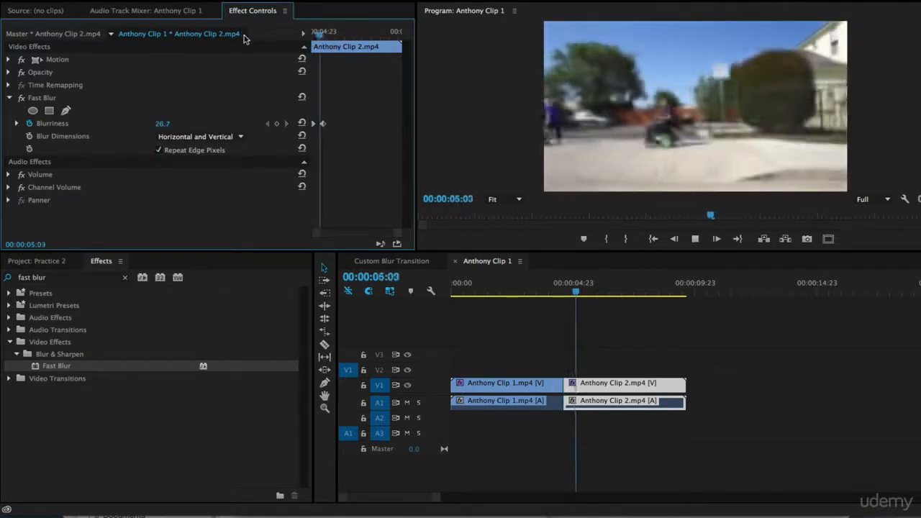
{"action": "key", "text": "space"}
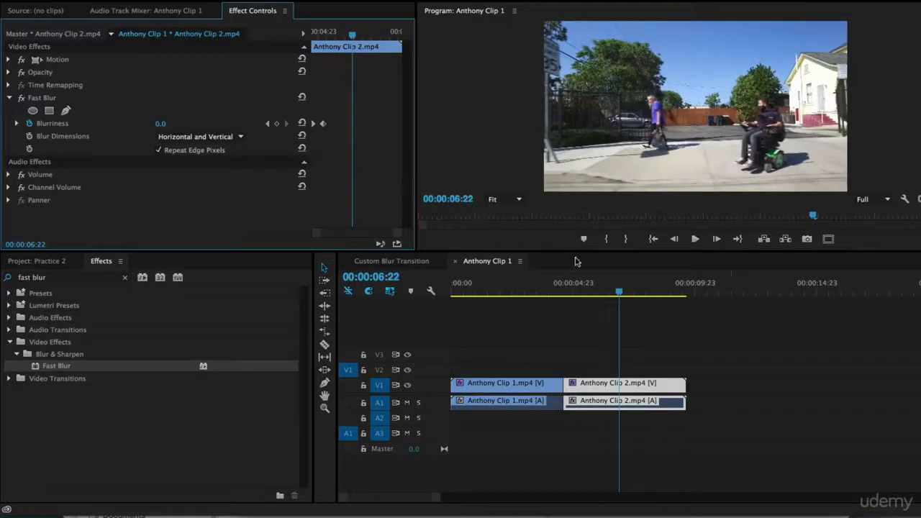
- Apply the default transitions at the cut between Anthony Clip 1.mp4 and Anthony Clip 2.mp4
{"action": "left_click", "coordinate": [564, 291]}
{"action": "key", "text": "Left"}
{"action": "key", "text": "Left"}
{"action": "key", "text": "Left"}
{"action": "key", "text": "Left"}
{"action": "key", "text": "Left"}
{"action": "key", "text": "Left"}
{"action": "key", "text": "Left"}
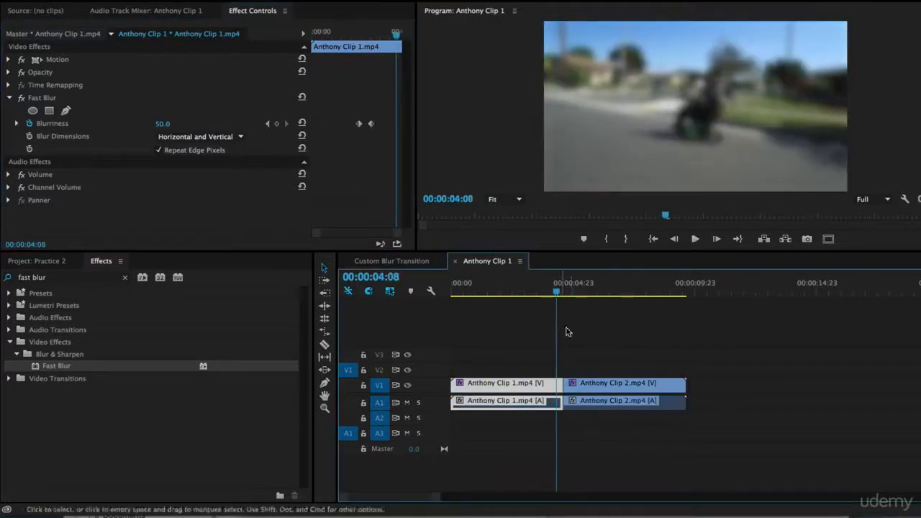
{"action": "right_click", "coordinate": [562, 383]}
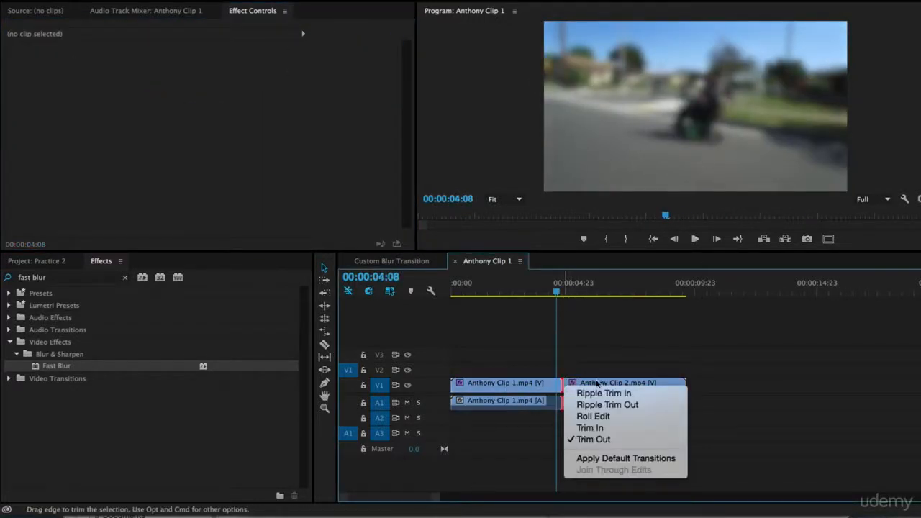
{"action": "left_click", "coordinate": [625, 462]}
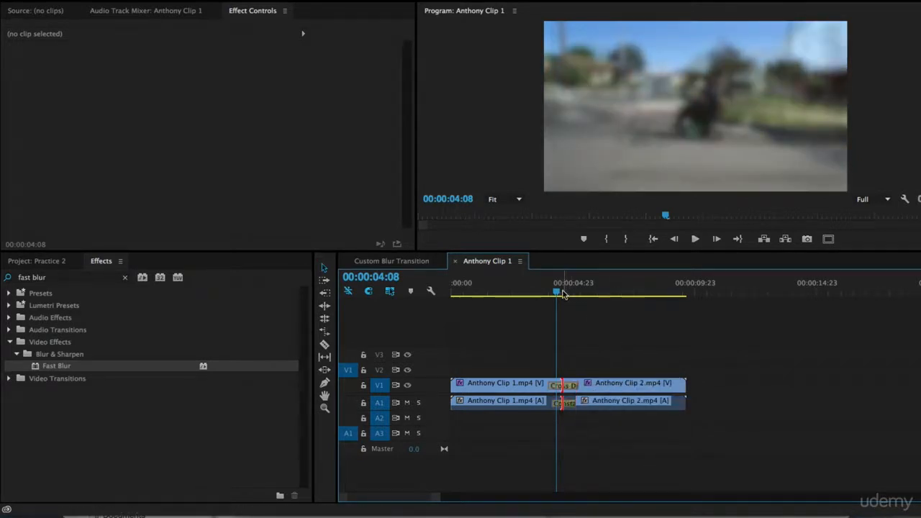
- Play across the new dissolve and scrub through Anthony Clip 1.mp4's blur to check the keyframe timing
{"action": "left_click", "coordinate": [549, 293]}
{"action": "key", "text": "space"}
{"action": "key", "text": "j"}
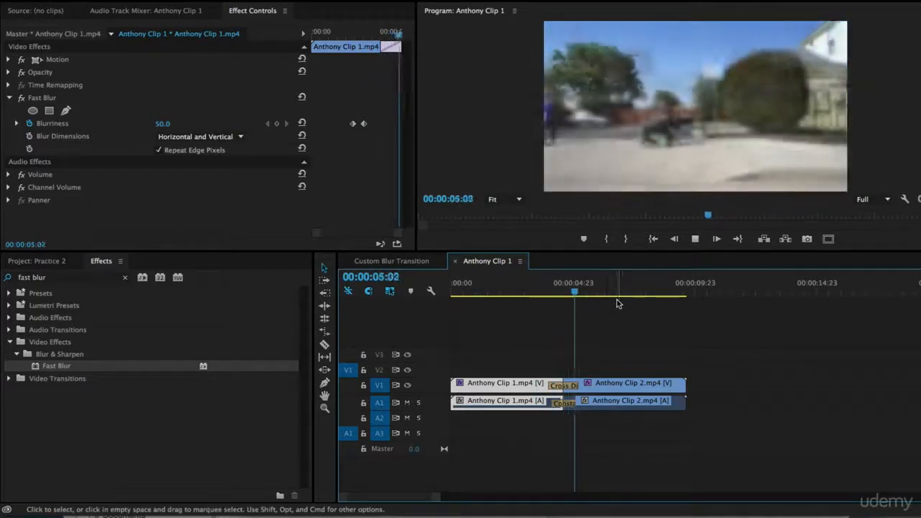
{"action": "left_click_drag", "start_coordinate": [536, 294], "coordinate": [514, 300]}
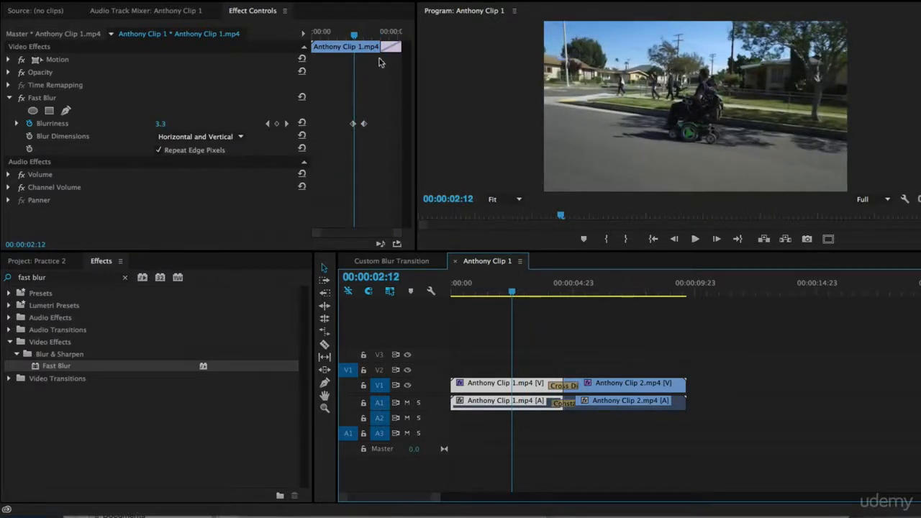
{"action": "left_click_drag", "start_coordinate": [353, 36], "coordinate": [373, 36]}
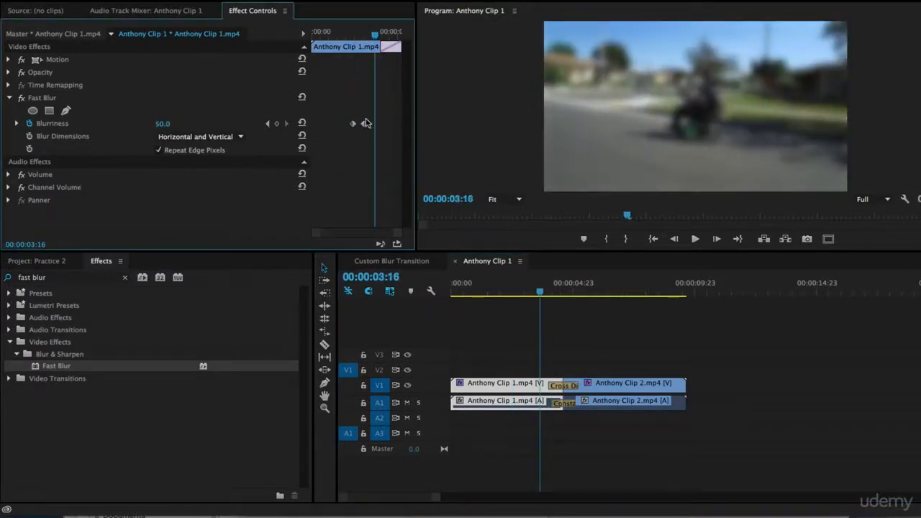
- Retime Anthony Clip 1.mp4's Blurriness keyframes to the dissolve, moving the 50 keyframe to its end and the 0 keyframe to 00:00:04:00
{"action": "left_click", "coordinate": [538, 331]}
{"action": "left_click", "coordinate": [502, 392]}
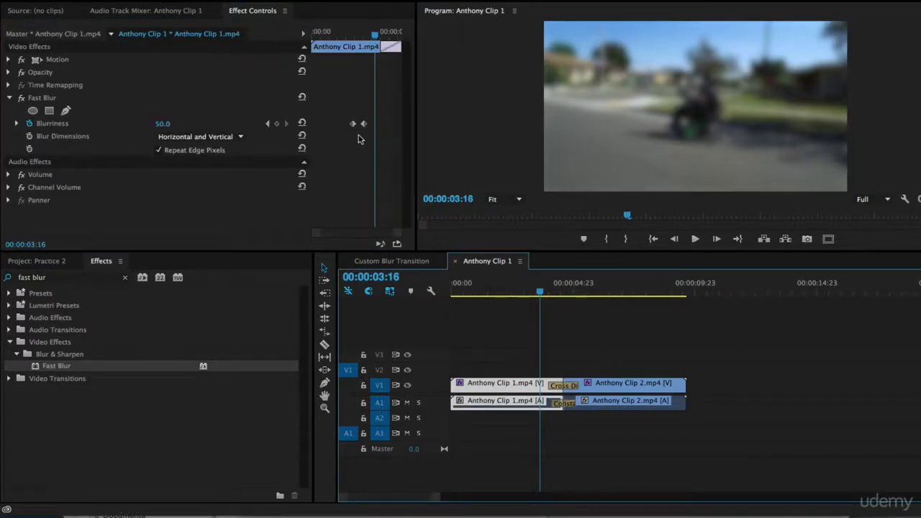
{"action": "left_click", "coordinate": [365, 126]}
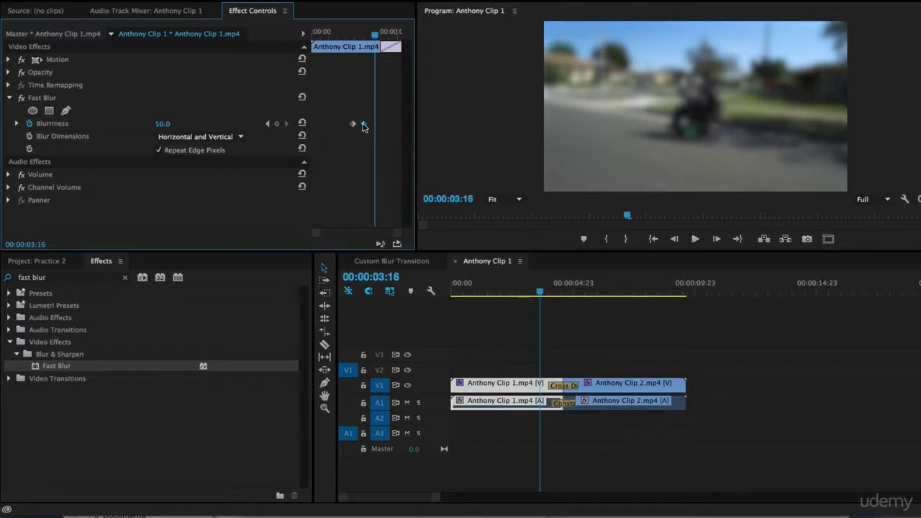
{"action": "left_click_drag", "start_coordinate": [365, 128], "coordinate": [403, 131]}
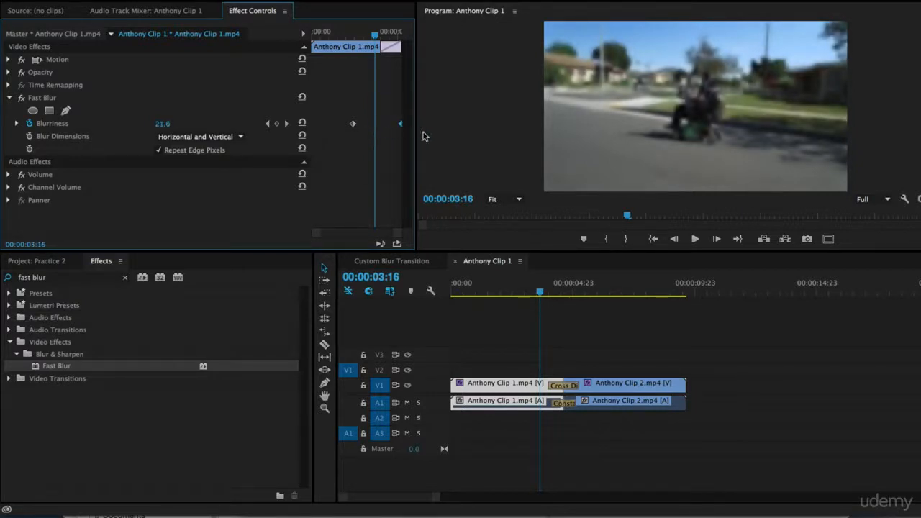
{"action": "left_click_drag", "start_coordinate": [541, 292], "coordinate": [549, 293]}
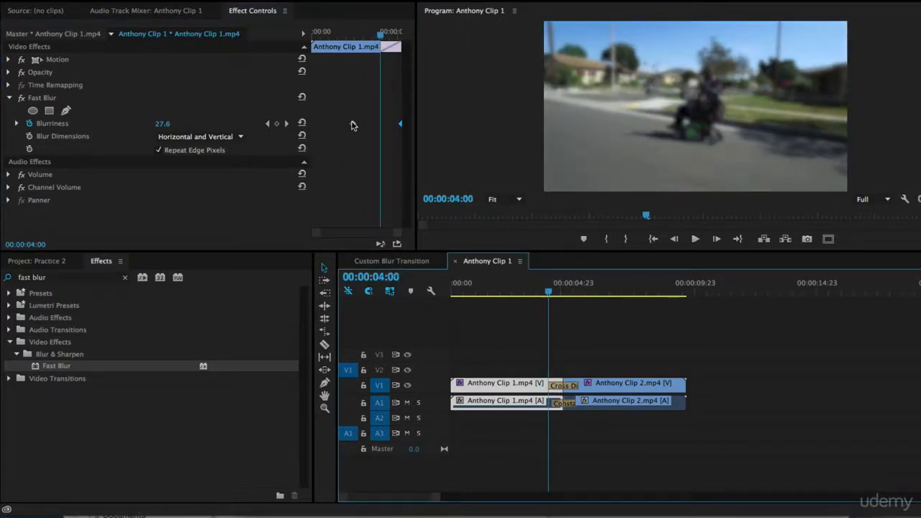
{"action": "left_click_drag", "start_coordinate": [352, 125], "coordinate": [381, 126]}
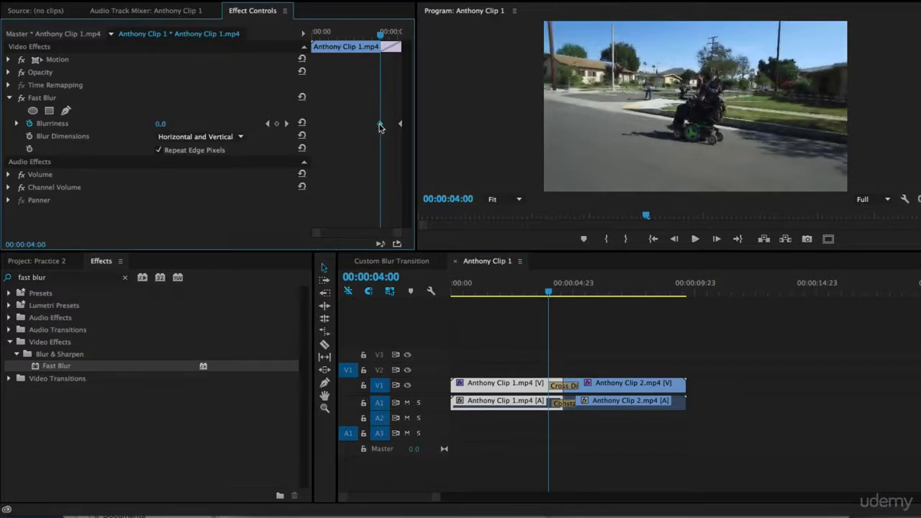
- Retime Anthony Clip 2.mp4's Blurriness keyframes to the dissolve, moving the first to its start and the 0 keyframe to 00:00:05:06
{"action": "left_click_drag", "start_coordinate": [549, 292], "coordinate": [579, 294]}
{"action": "left_click", "coordinate": [612, 365]}
{"action": "left_click", "coordinate": [627, 382]}
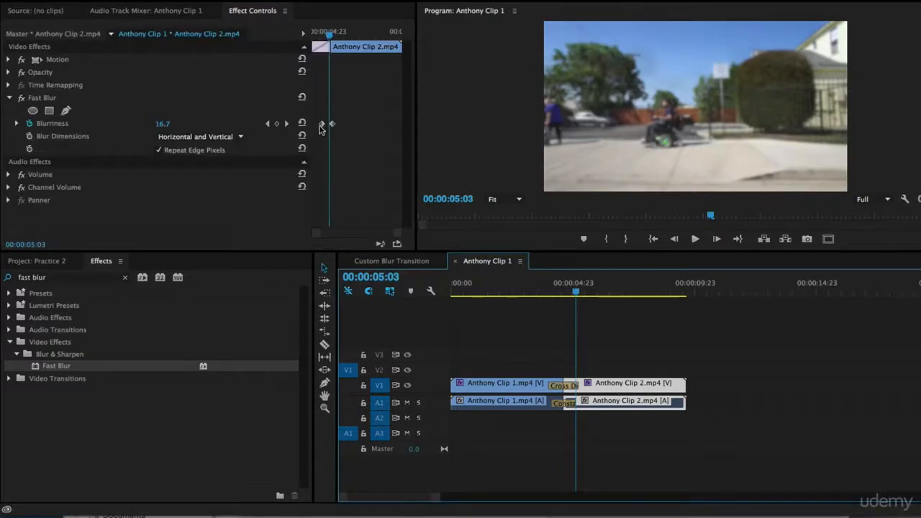
{"action": "left_click", "coordinate": [323, 126]}
{"action": "left_click_drag", "start_coordinate": [321, 126], "coordinate": [290, 124]}
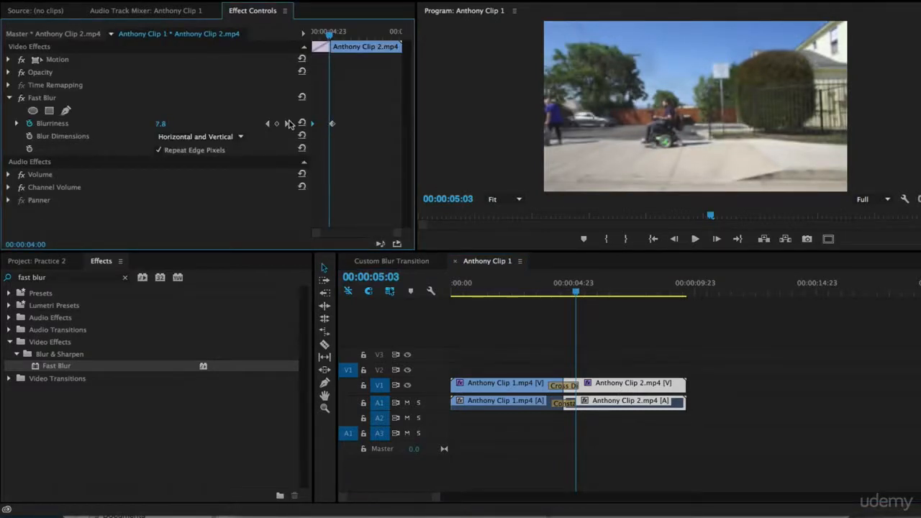
{"action": "left_click_drag", "start_coordinate": [331, 34], "coordinate": [332, 37]}
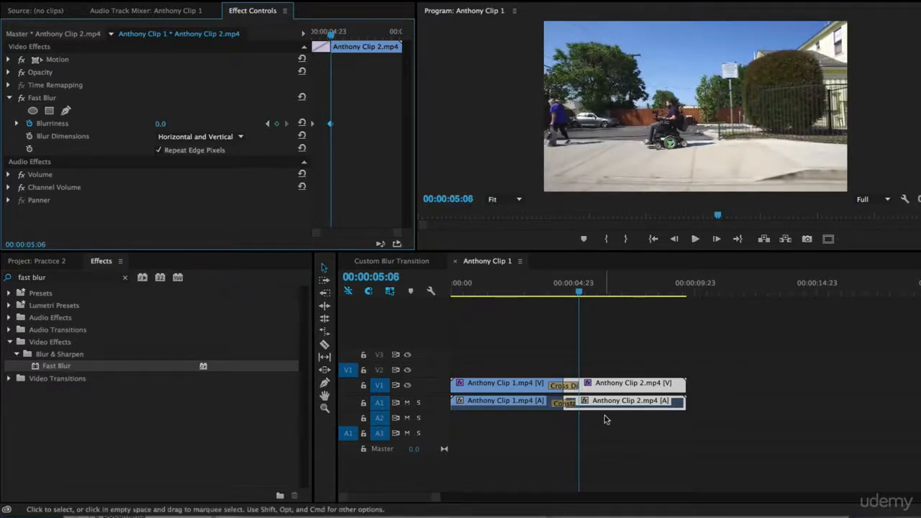
- Play across the cut from shortly before the dissolve to review the retimed blur on both clips
{"action": "left_click", "coordinate": [531, 294]}
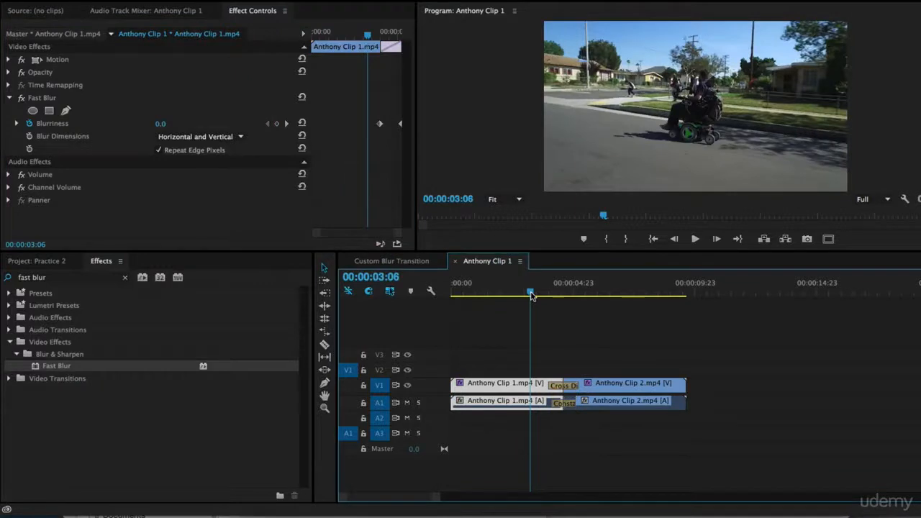
{"action": "key", "text": "space"}
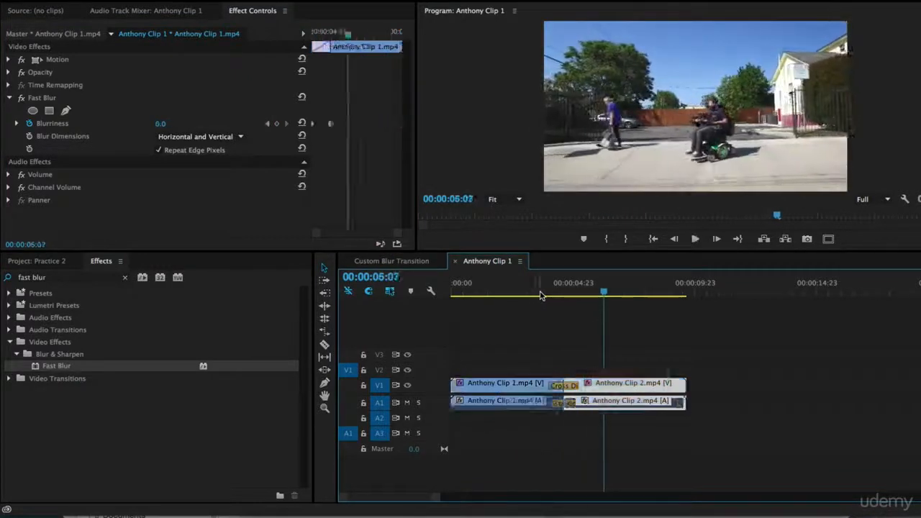
{"action": "left_click", "coordinate": [542, 294]}
{"action": "key", "text": "space"}
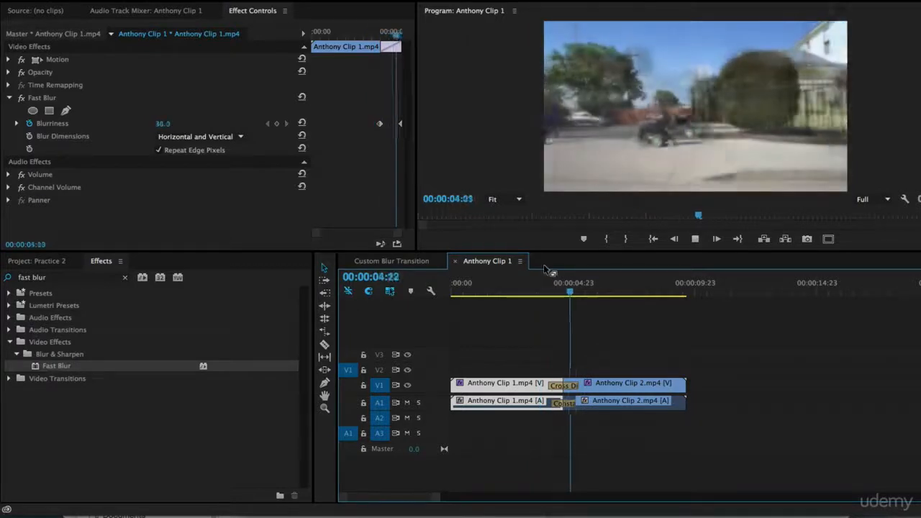
- Move Anthony Clip 1.mp4's 0 Blurriness keyframe earlier, ahead of the dissolve's start, and play the longer blur build-up
{"action": "left_click", "coordinate": [533, 293]}
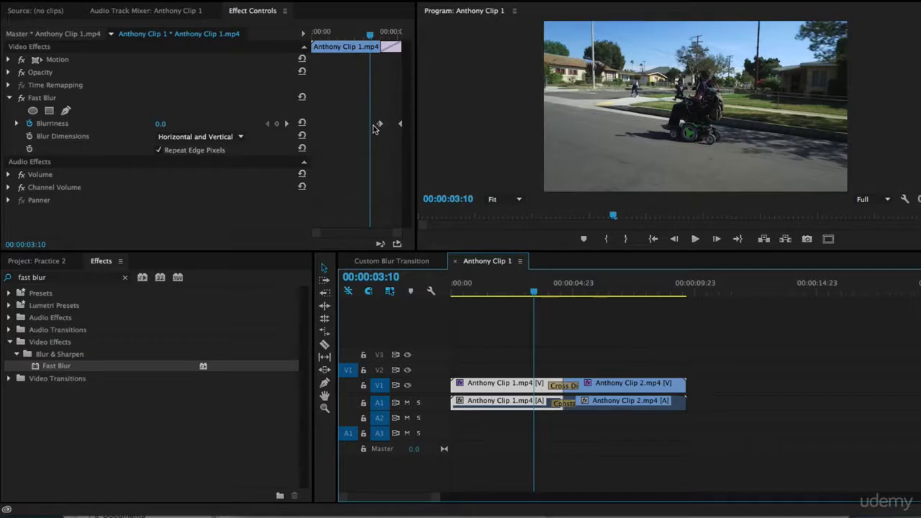
{"action": "mouse_move", "coordinate": [383, 37]}
{"action": "left_mouse_down"}
{"action": "mouse_move", "coordinate": [395, 35]}
{"action": "mouse_move", "coordinate": [231, 39]}
{"action": "mouse_move", "coordinate": [381, 37]}
{"action": "left_mouse_up"}
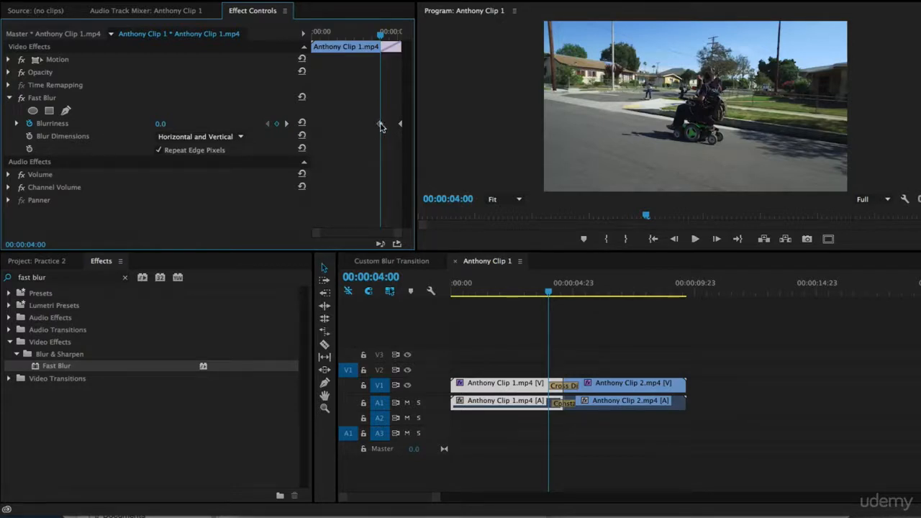
{"action": "left_click_drag", "start_coordinate": [379, 127], "coordinate": [365, 126]}
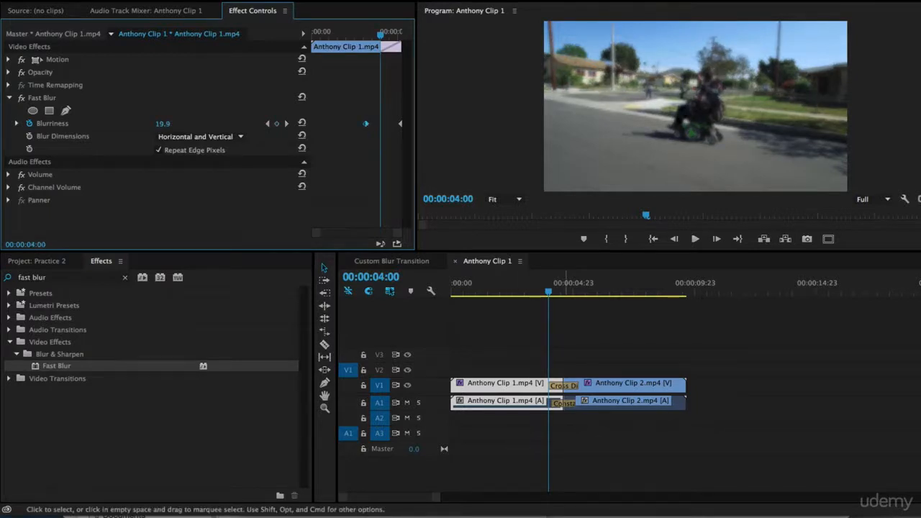
{"action": "left_click_drag", "start_coordinate": [365, 35], "coordinate": [344, 34]}
{"action": "key", "text": "space"}
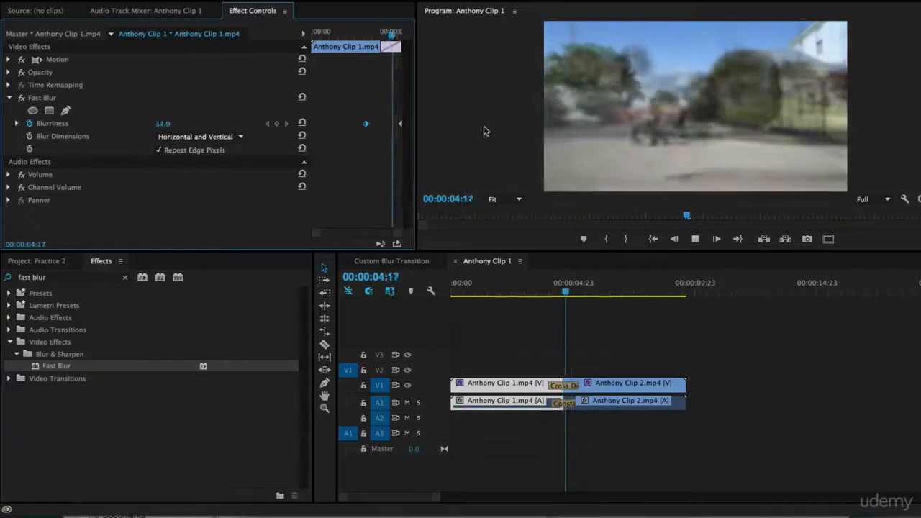
- Move Anthony Clip 2.mp4's 0 Blurriness keyframe past the dissolve's end to 00:00:06:02
{"action": "left_click", "coordinate": [615, 396]}
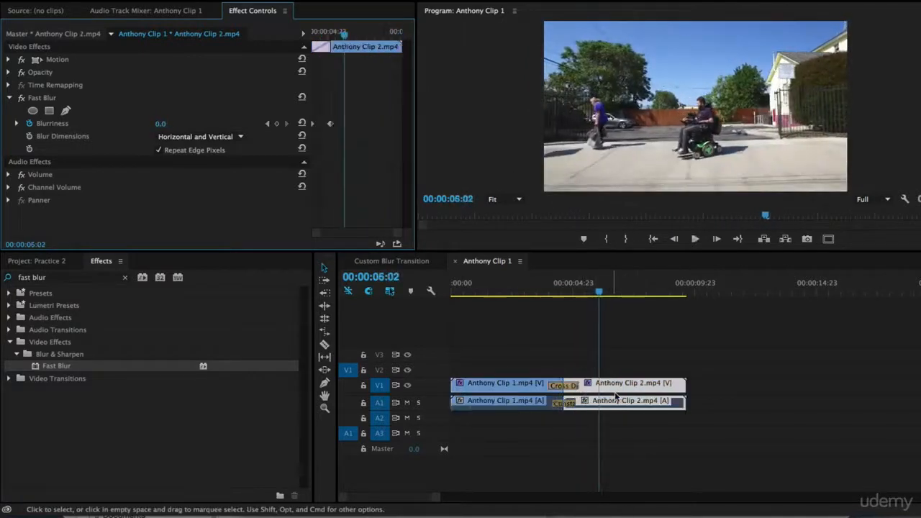
{"action": "left_click", "coordinate": [642, 350]}
{"action": "left_click", "coordinate": [632, 381]}
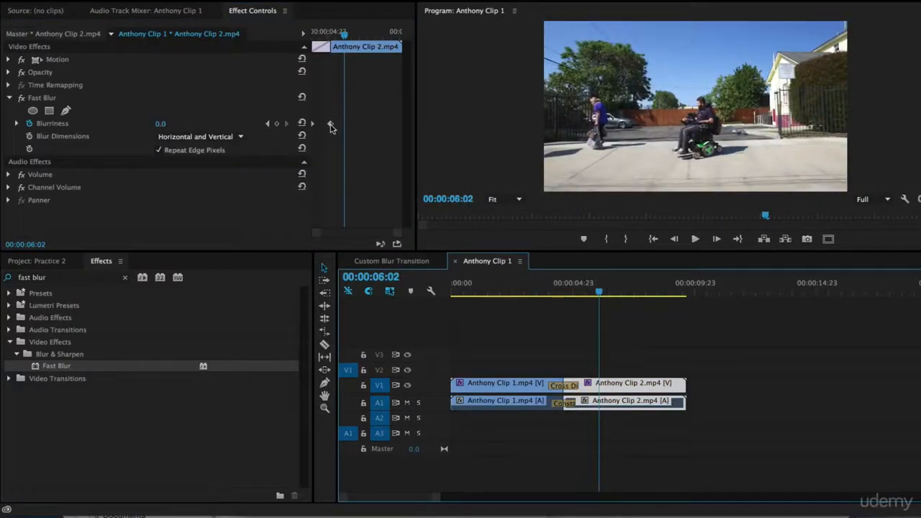
{"action": "left_click_drag", "start_coordinate": [330, 124], "coordinate": [344, 125]}
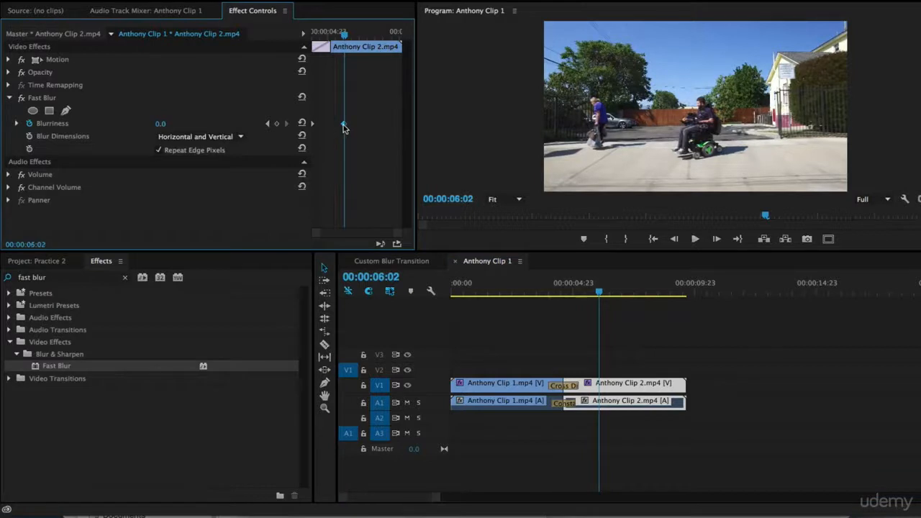
- Play the transition from two points within Anthony Clip 1.mp4 to check the lengthened blur on both sides of the cut
{"action": "left_click", "coordinate": [528, 284]}
{"action": "key", "text": "space"}
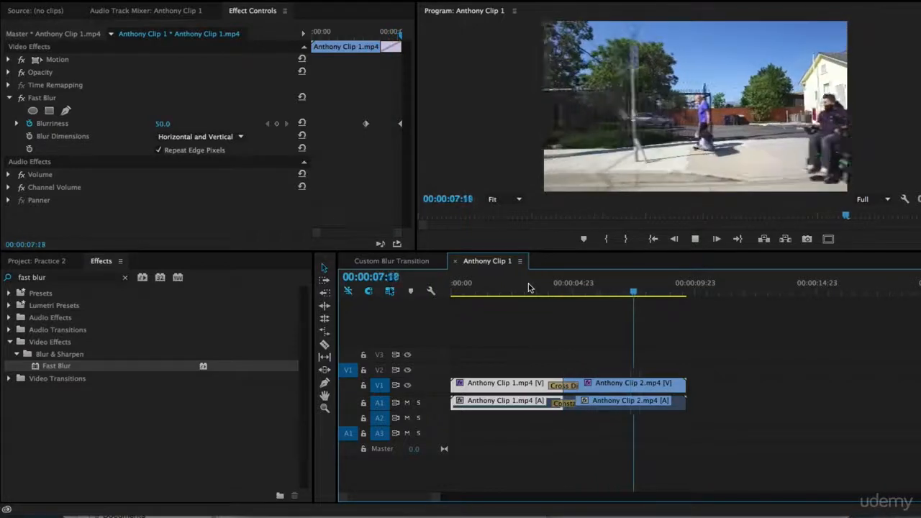
{"action": "key", "text": "space"}
{"action": "left_click", "coordinate": [499, 287]}
{"action": "key", "text": "space"}
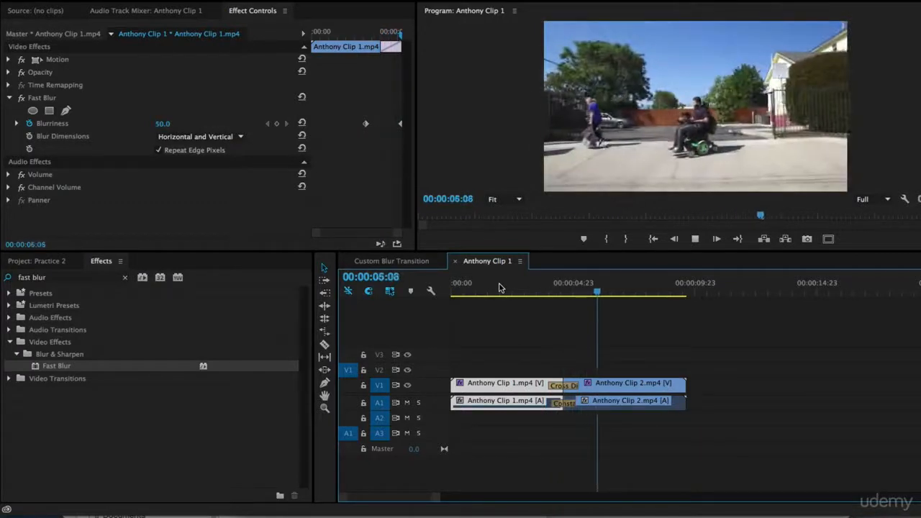
{"action": "key", "text": "space"}
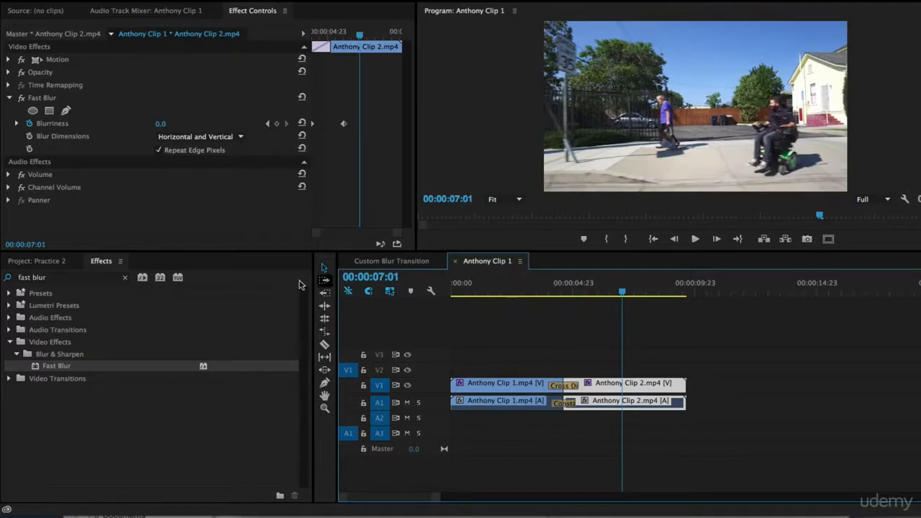
- Clear the effects search and browse the Video Effects categories, including the effects under Distort
{"action": "left_click", "coordinate": [127, 278]}
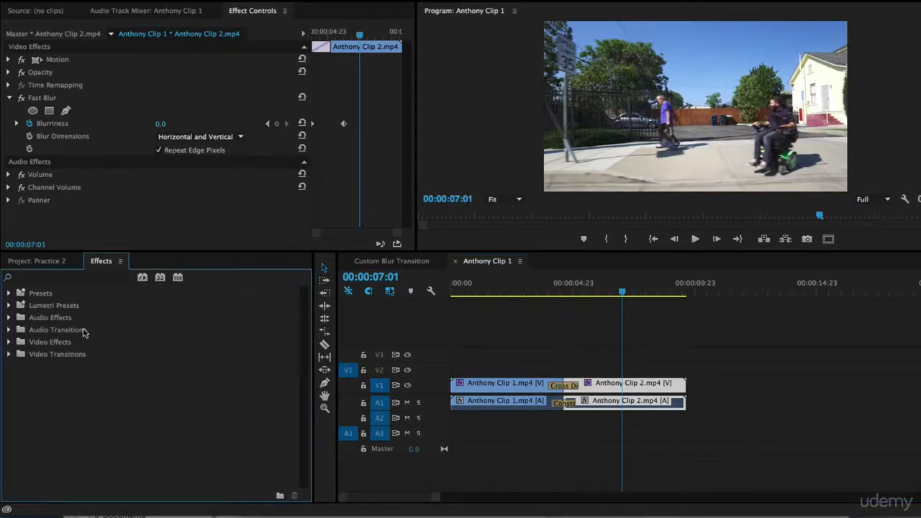
{"action": "left_click", "coordinate": [8, 342]}
{"action": "scroll", "coordinate": [216, 334], "scroll_direction": "down", "scroll_amount": 3}
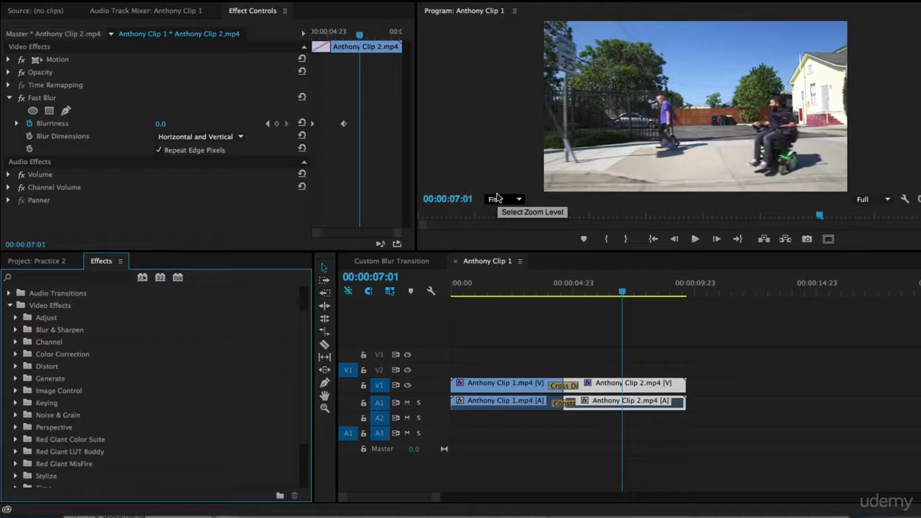
{"action": "left_click", "coordinate": [15, 366]}
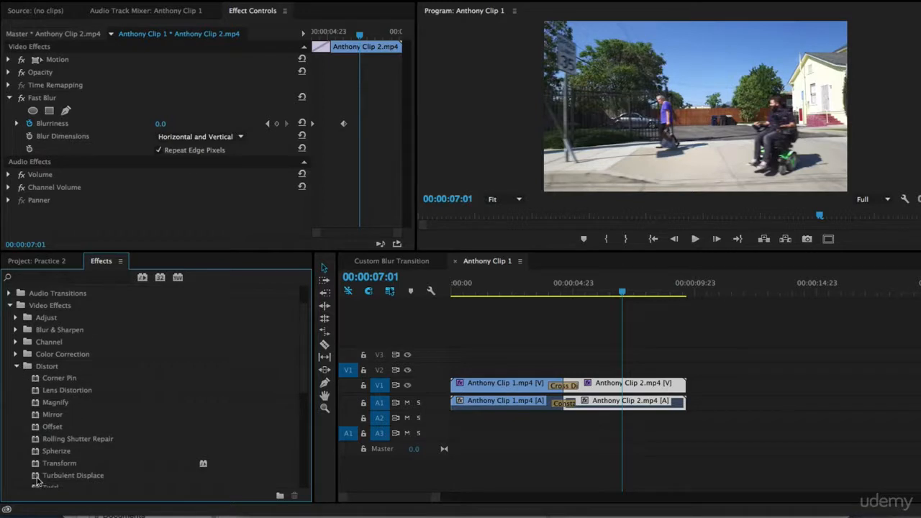
{"action": "left_click", "coordinate": [16, 367]}
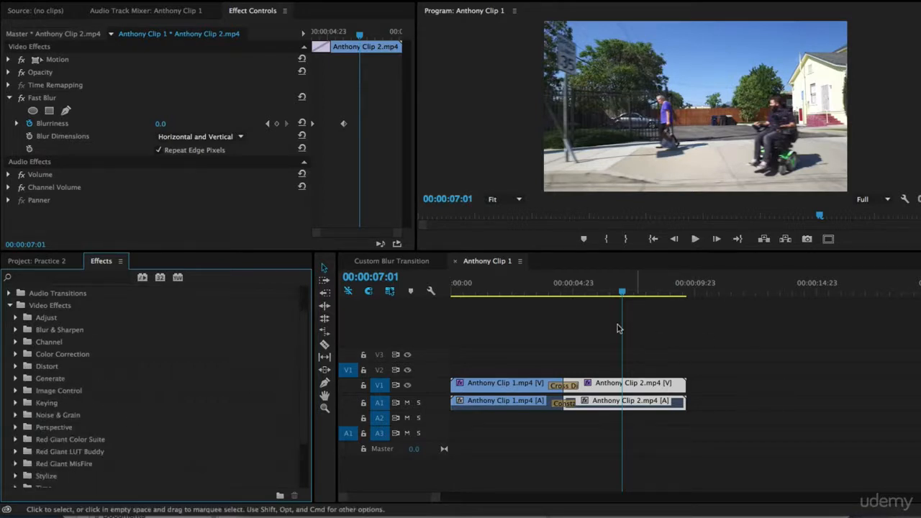
- Deselect the clips and replay the finished blur transition from just before the dissolve
{"action": "left_click", "coordinate": [547, 288]}
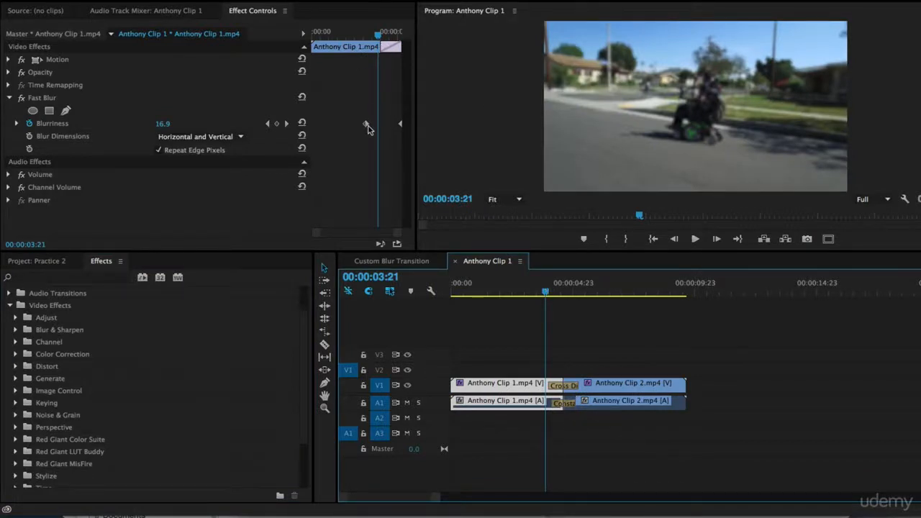
{"action": "left_click", "coordinate": [605, 316]}
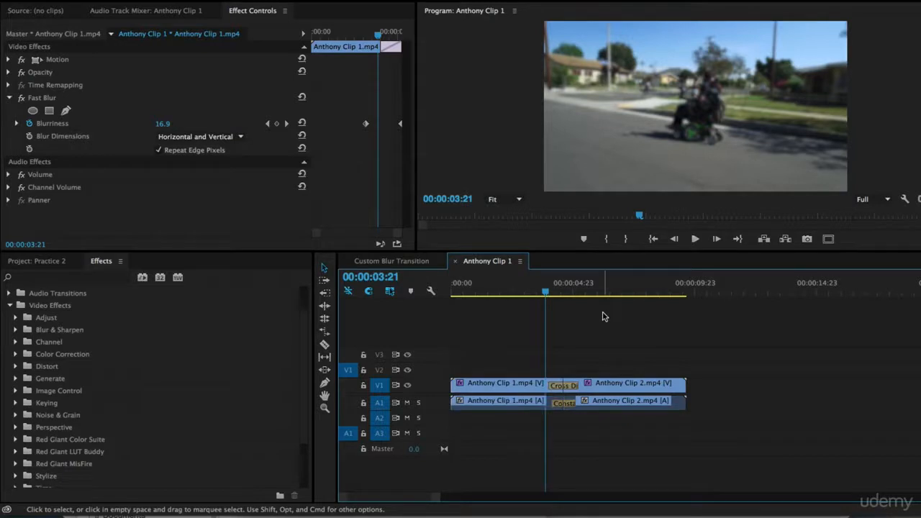
{"action": "key", "text": "space"}
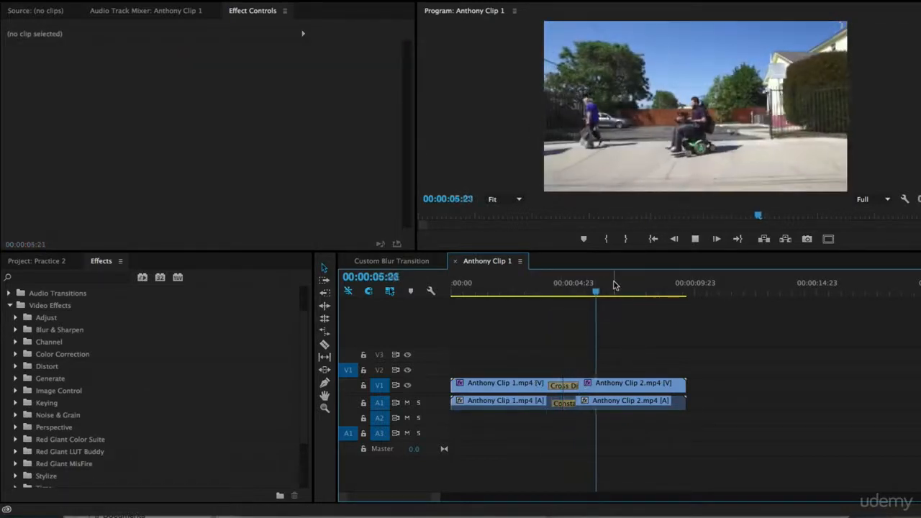
{"action": "key", "text": "space"}
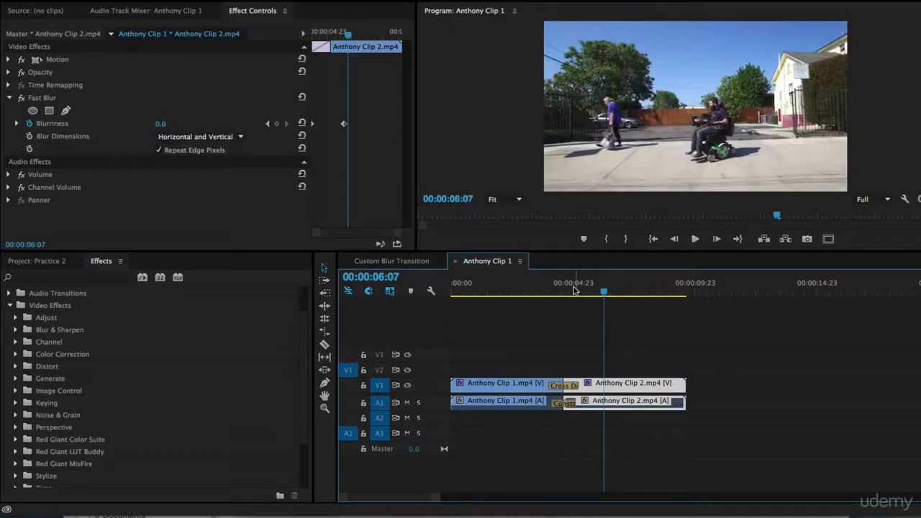
{"action": "left_click", "coordinate": [527, 288]}
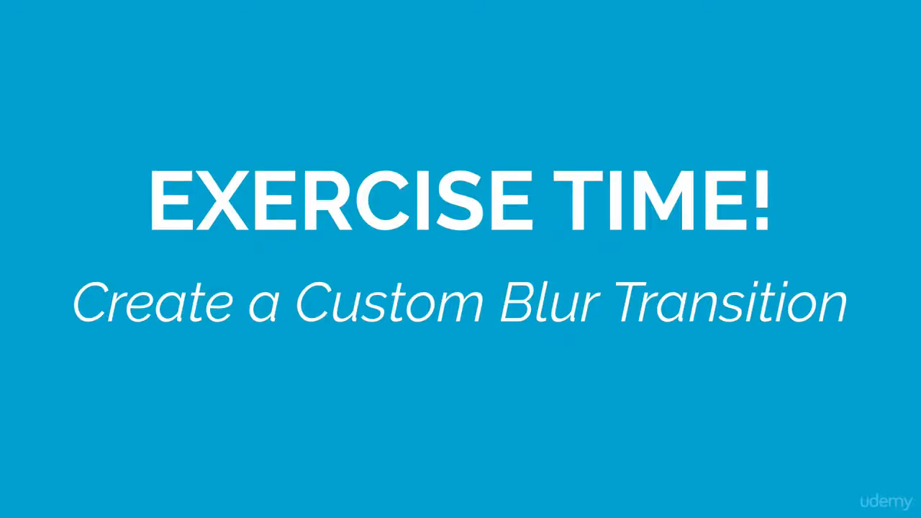